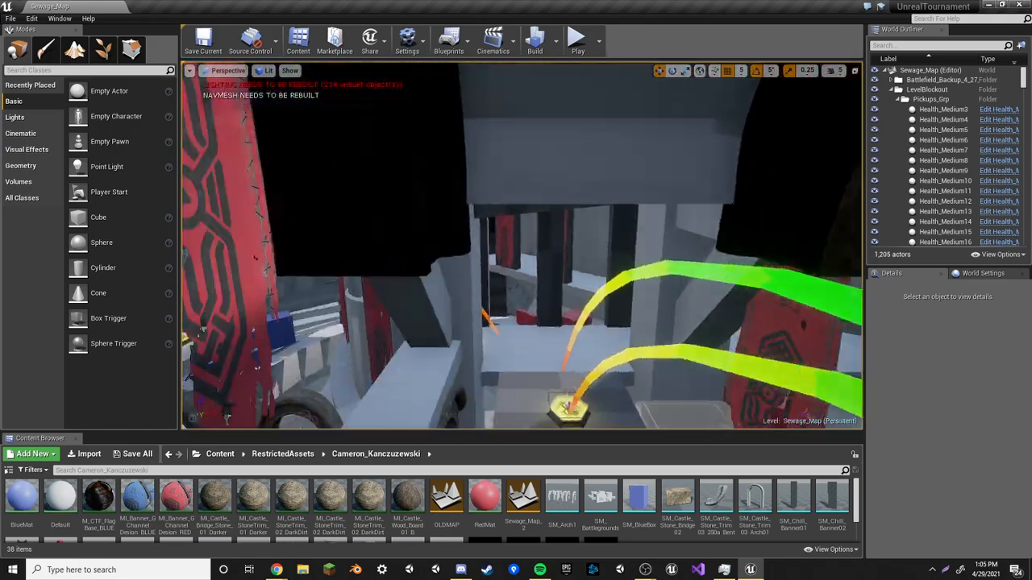
Fly through the level in the viewport to look over the arena layout
{"action": "right_click_drag", "start_coordinate": [522, 245], "coordinate": [452, 245]}
{"action": "key", "text": "w"}
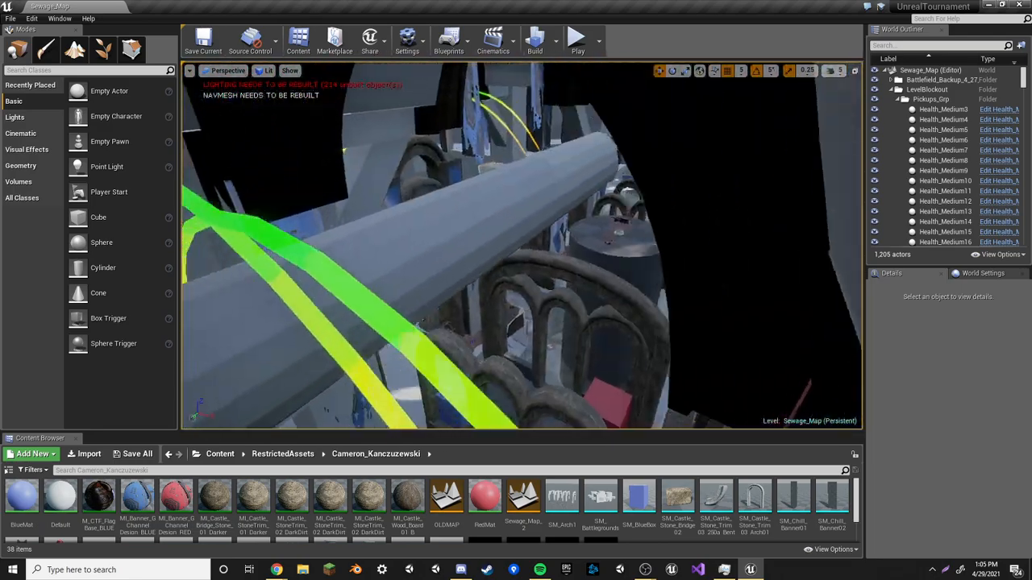
{"action": "right_click_drag", "start_coordinate": [522, 245], "coordinate": [589, 248]}
{"action": "key", "text": "w"}
{"action": "left_click", "coordinate": [522, 245]}
{"action": "key", "text": "w"}
{"action": "right_click_drag", "start_coordinate": [521, 245], "coordinate": [484, 166]}
{"action": "key", "text": "w"}
Select the central spawn base tower mesh and focus the viewport on it
{"action": "left_click", "coordinate": [642, 270]}
{"action": "right_click_drag", "start_coordinate": [641, 269], "coordinate": [710, 244]}
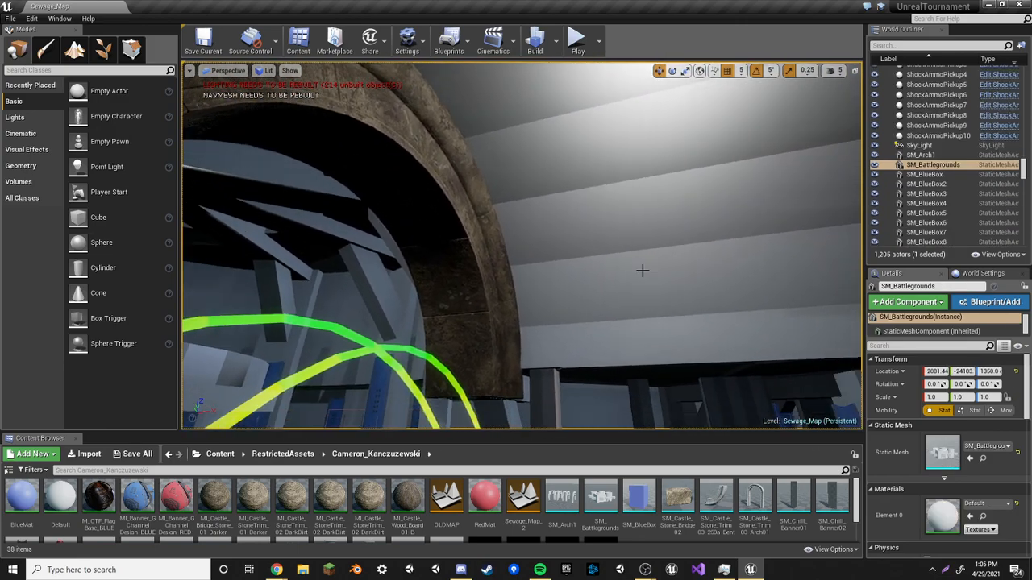
{"action": "key", "text": "w"}
{"action": "right_click_drag", "start_coordinate": [495, 212], "coordinate": [390, 249]}
{"action": "left_click", "coordinate": [498, 234]}
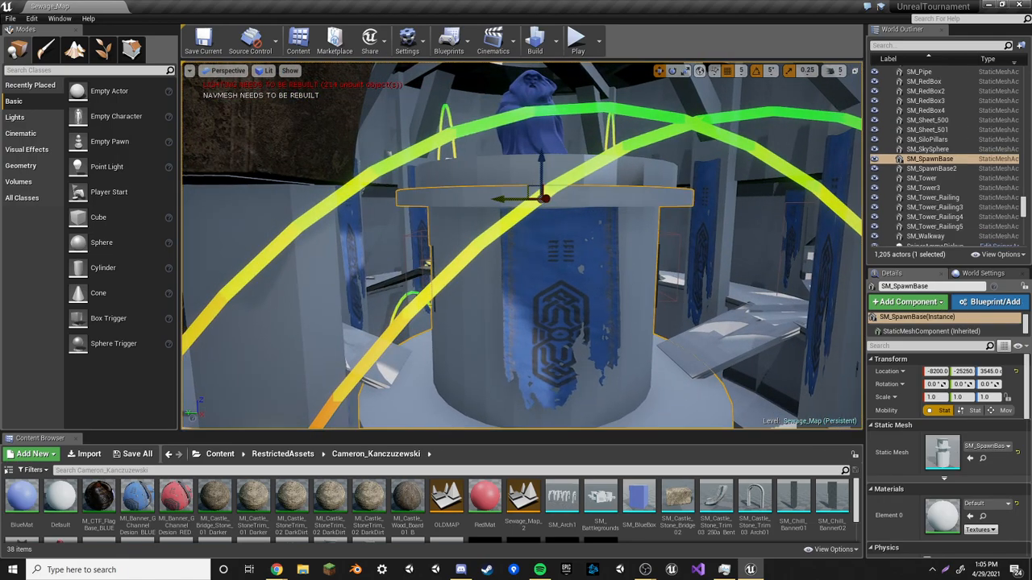
{"action": "right_click_drag", "start_coordinate": [498, 233], "coordinate": [451, 239]}
{"action": "key", "text": "w"}
{"action": "key", "text": "f"}
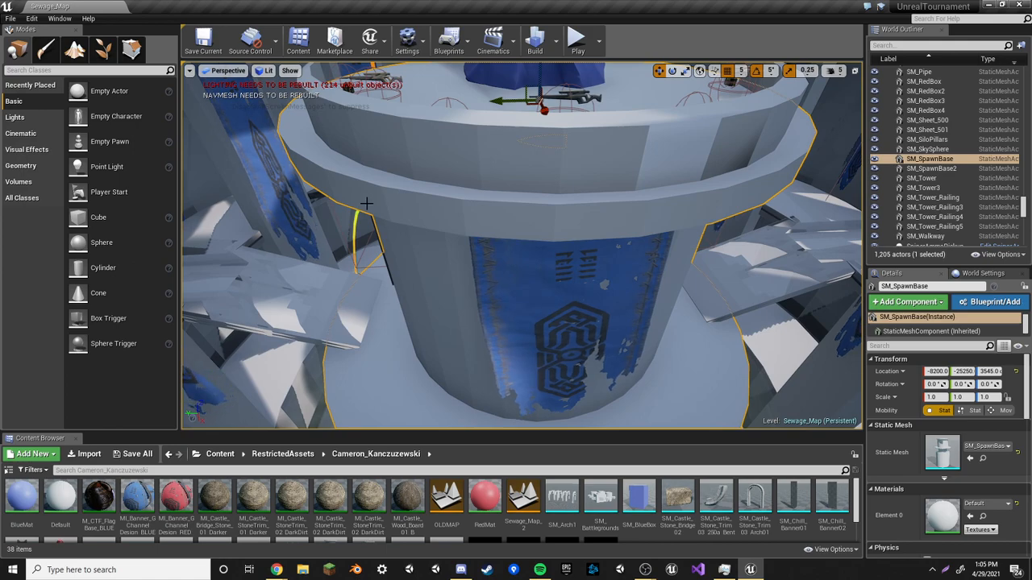
Open the spawn base's static mesh asset in the static mesh editor
{"action": "right_click", "coordinate": [900, 160]}
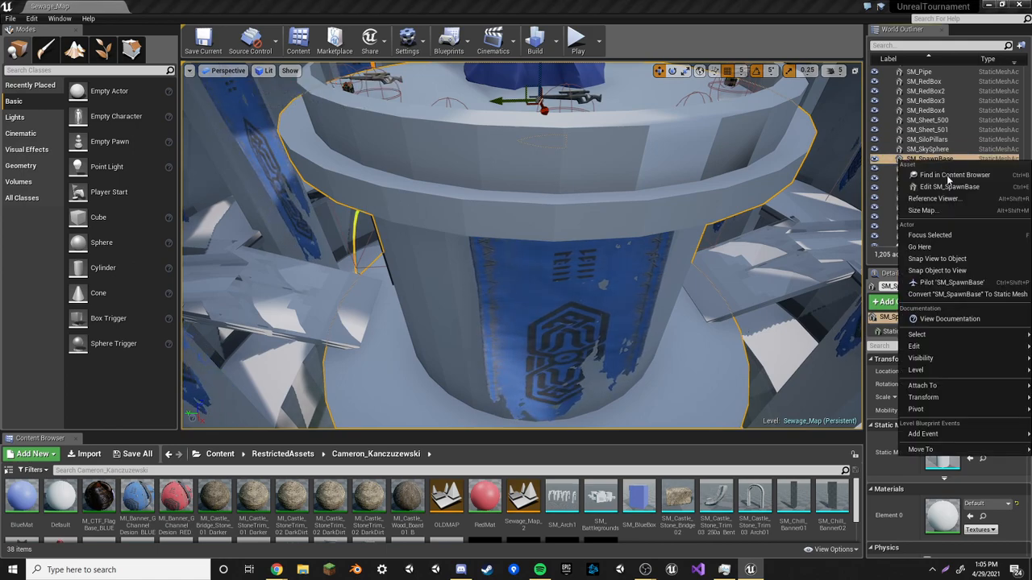
{"action": "left_click", "coordinate": [951, 198]}
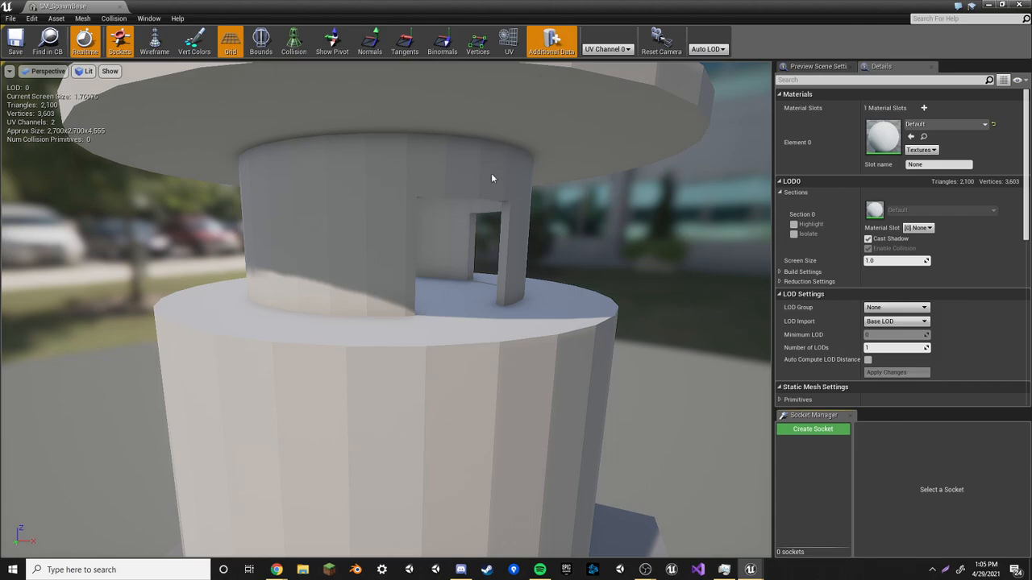
{"action": "right_click_drag", "start_coordinate": [491, 174], "coordinate": [481, 210]}
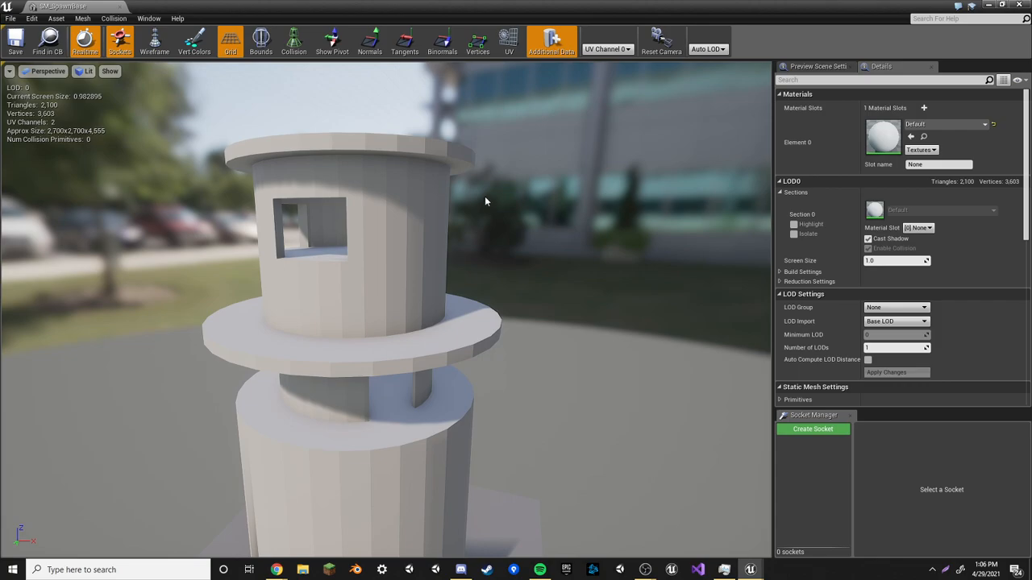
Set the preview to UV Channel 1 and display the mesh's UV layout
{"action": "left_click", "coordinate": [613, 49]}
{"action": "left_click", "coordinate": [613, 74]}
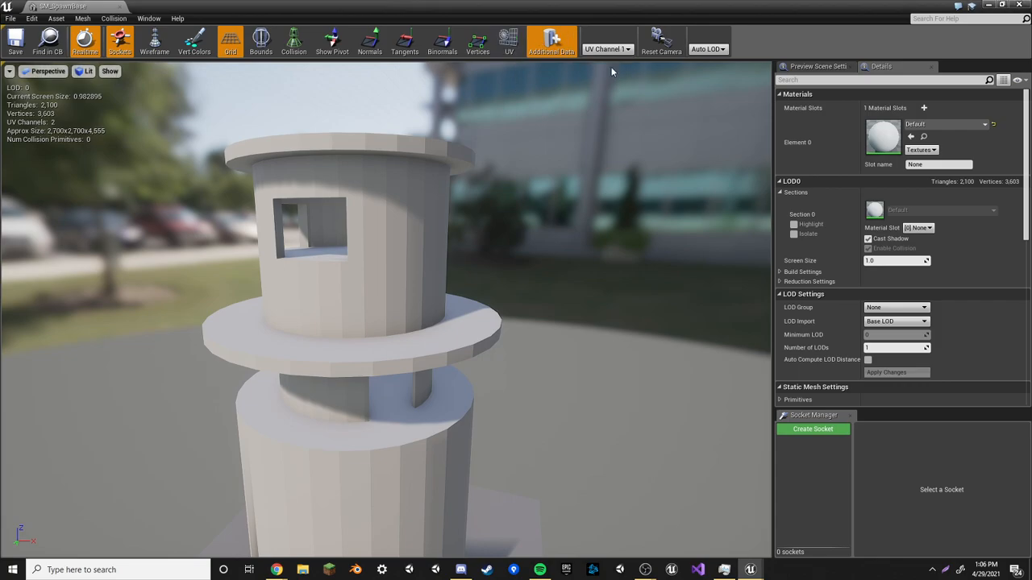
{"action": "left_click", "coordinate": [509, 53]}
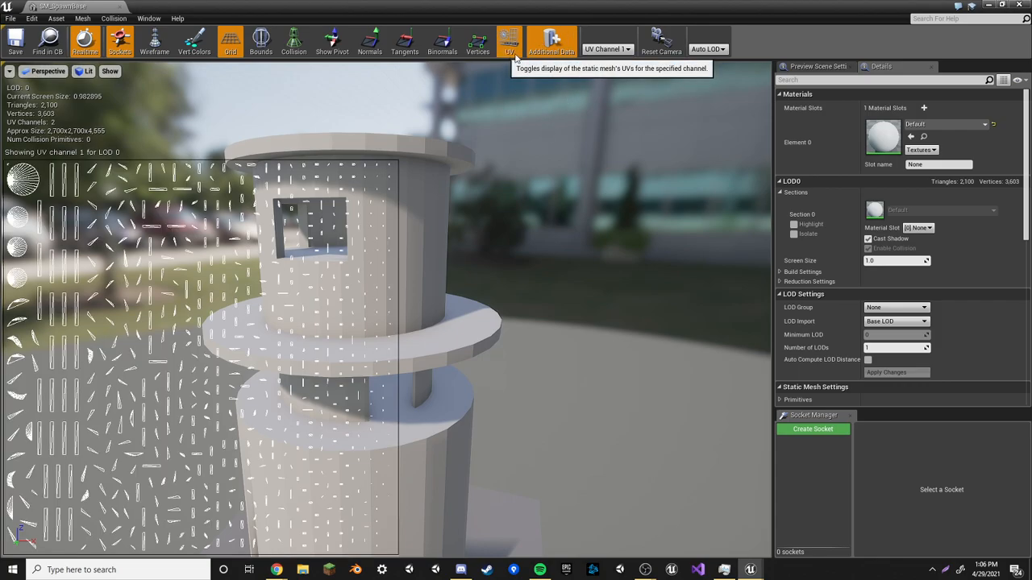
Orbit around the tower mesh and toggle the UV overlay off and back on
{"action": "right_click_drag", "start_coordinate": [397, 221], "coordinate": [89, 161]}
{"action": "key", "text": "w"}
{"action": "right_click_drag", "start_coordinate": [374, 102], "coordinate": [375, 104]}
{"action": "key", "text": "s"}
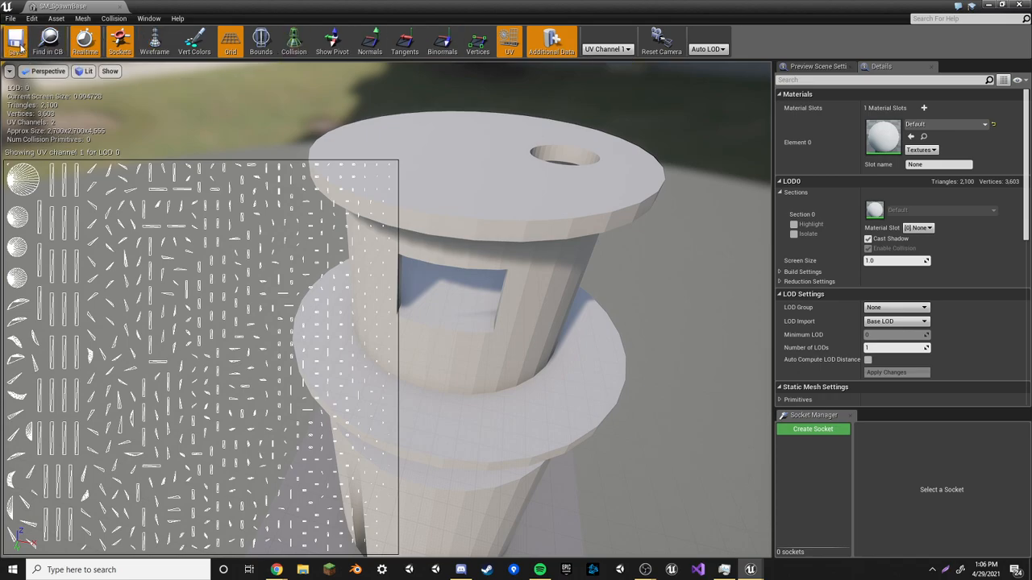
{"action": "left_click", "coordinate": [518, 53]}
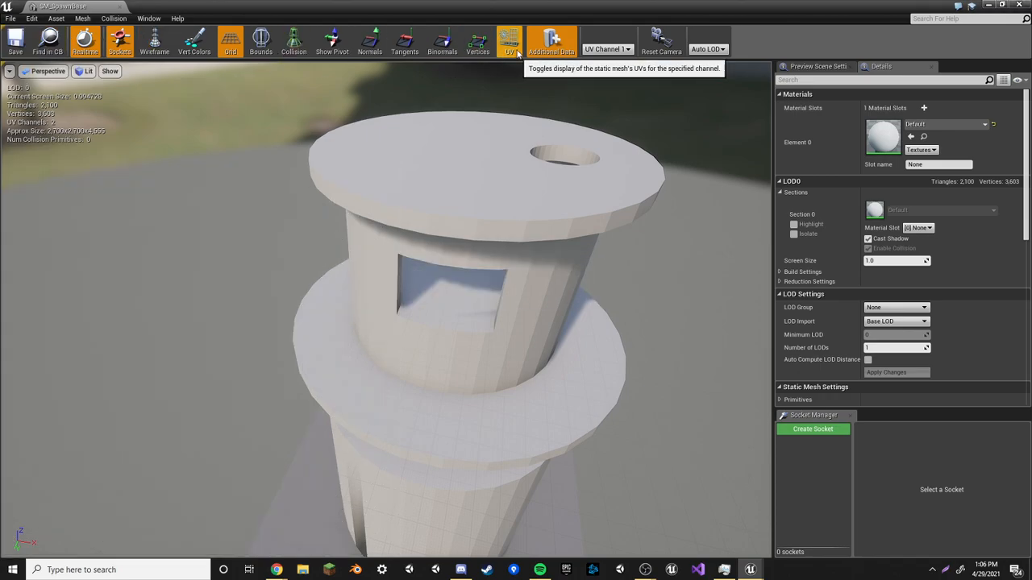
{"action": "left_click", "coordinate": [518, 54]}
Compare the mesh's UV Channel 0 layout, then switch the preview back to UV Channel 1
{"action": "left_click", "coordinate": [597, 50]}
{"action": "left_click", "coordinate": [601, 60]}
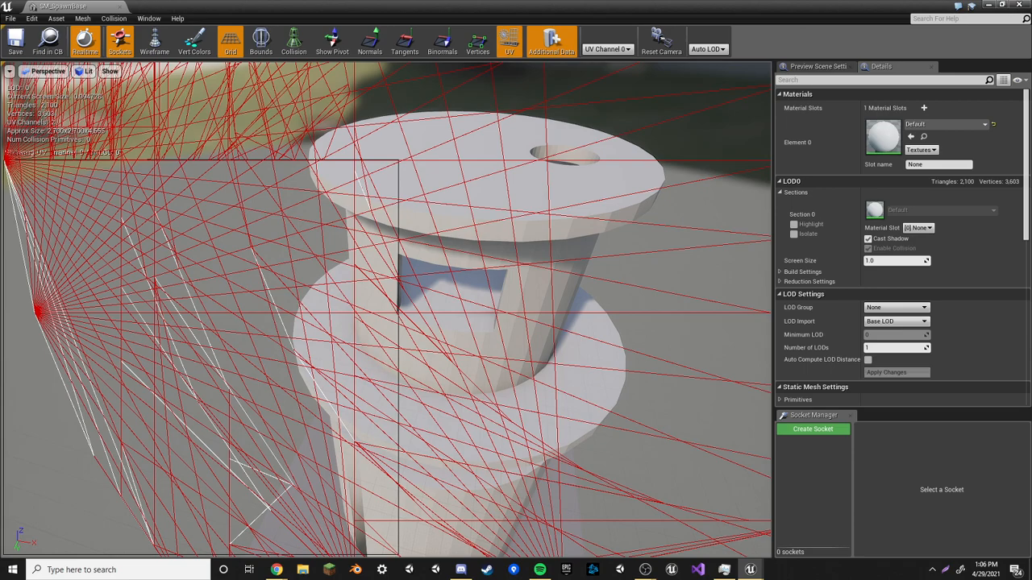
{"action": "scroll", "coordinate": [479, 104], "scroll_direction": "down", "scroll_amount": 3}
{"action": "right_click_drag", "start_coordinate": [433, 110], "coordinate": [483, 103]}
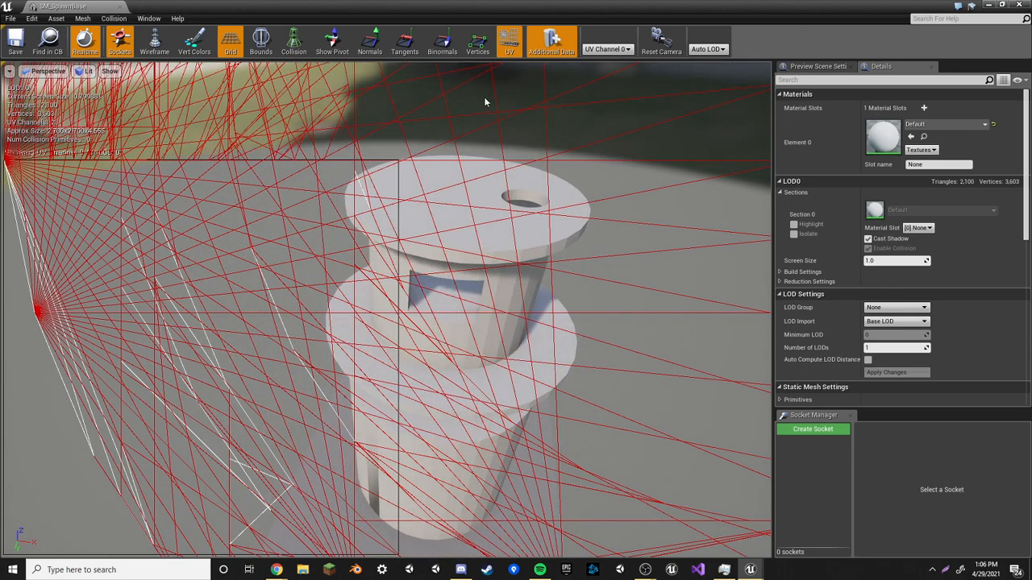
{"action": "left_click", "coordinate": [604, 49]}
{"action": "left_click", "coordinate": [602, 71]}
Hide the UV overlay and close the static mesh editor
{"action": "left_click", "coordinate": [508, 42]}
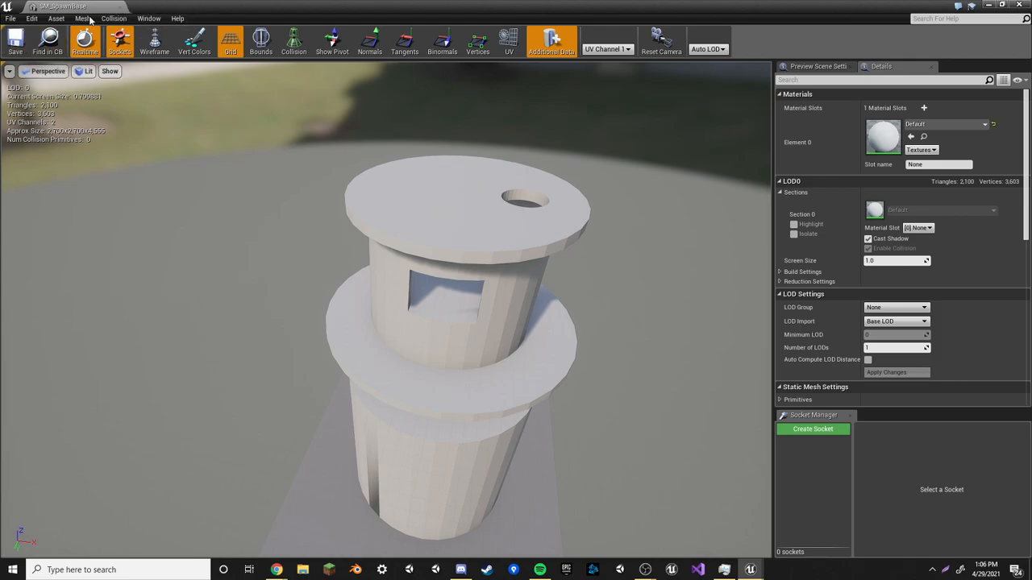
{"action": "left_click", "coordinate": [120, 7]}
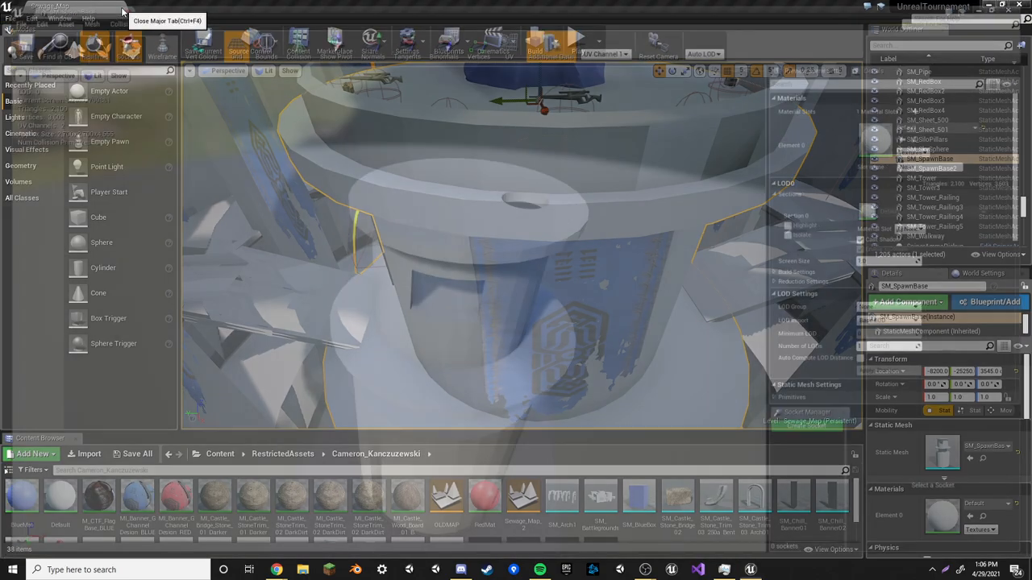
Fly back to the spawn base in the level and focus on its locked doorway
{"action": "key", "text": "w"}
{"action": "right_click_drag", "start_coordinate": [476, 199], "coordinate": [565, 199]}
{"action": "key", "text": "w"}
{"action": "right_click_drag", "start_coordinate": [559, 265], "coordinate": [678, 283]}
{"action": "key", "text": "w"}
{"action": "key", "text": "w"}
{"action": "key", "text": "w"}
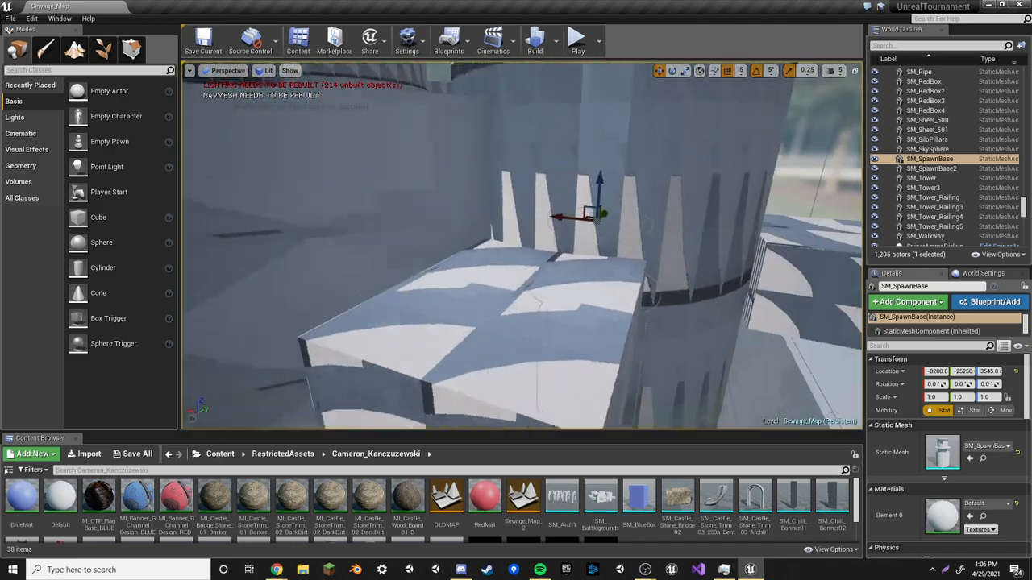
{"action": "key", "text": "f"}
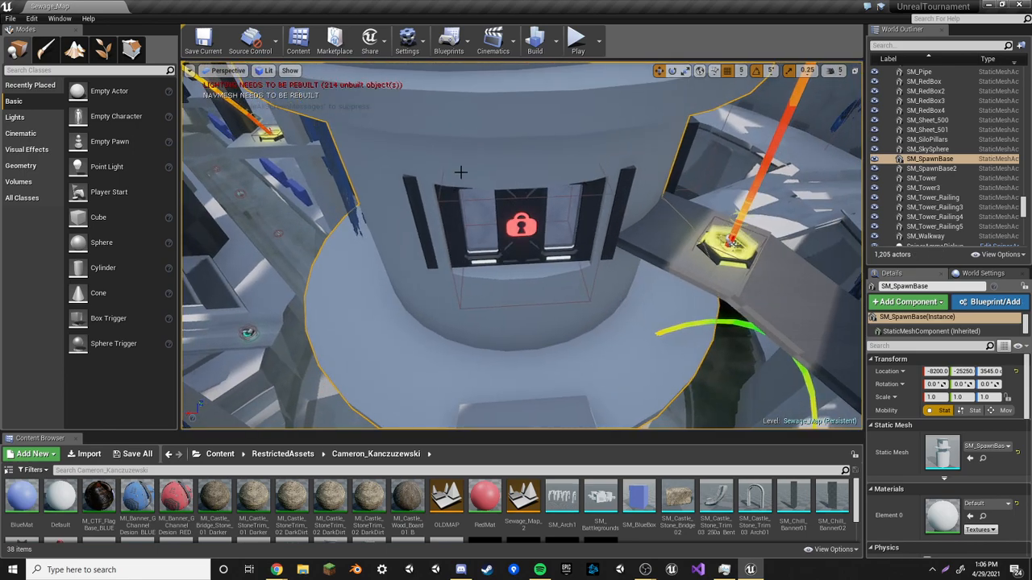
{"action": "right_click_drag", "start_coordinate": [462, 174], "coordinate": [458, 129]}
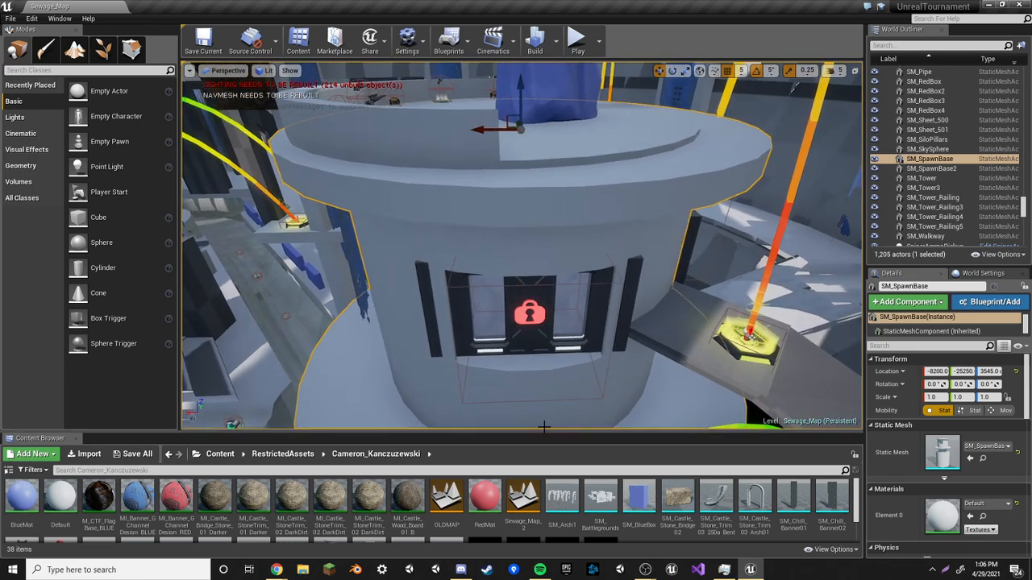
Scroll through the assets in the Cameron_Kanczuzewski content folder
{"action": "scroll", "coordinate": [633, 493], "scroll_direction": "down", "scroll_amount": 2}
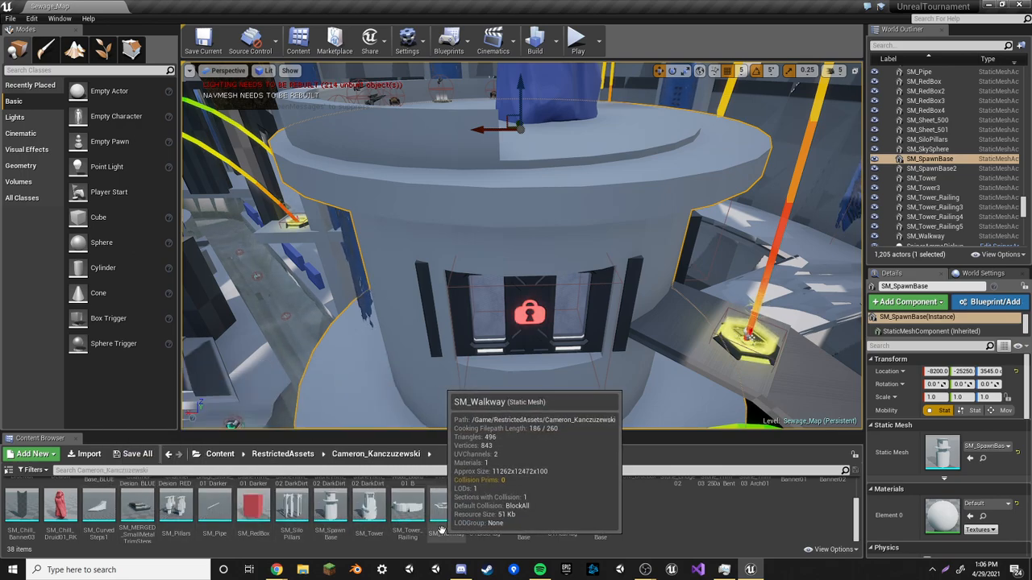
{"action": "scroll", "coordinate": [439, 528], "scroll_direction": "up", "scroll_amount": 2}
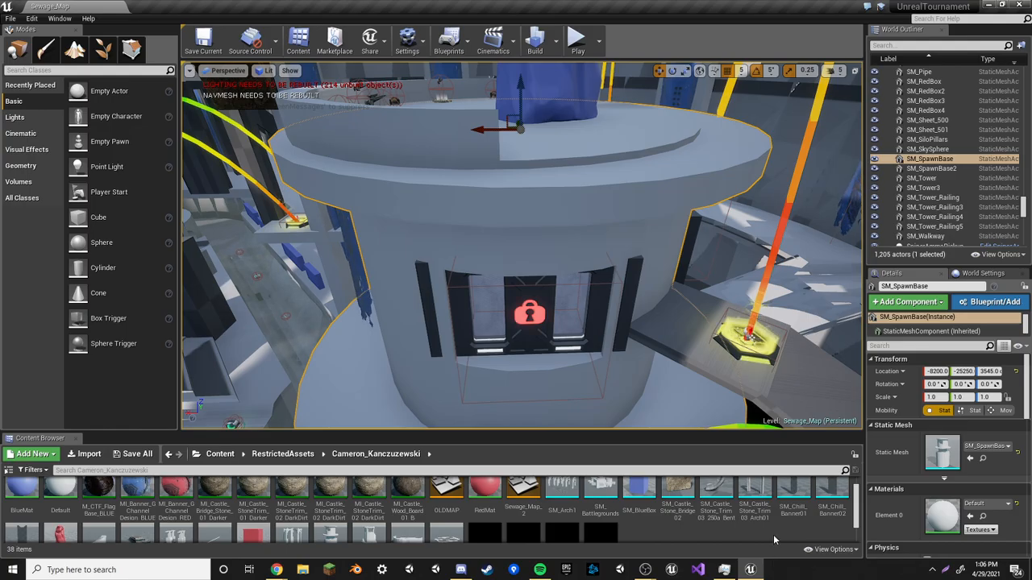
{"action": "scroll", "coordinate": [774, 538], "scroll_direction": "up", "scroll_amount": 1}
Fly across the arena and select one of the stone arch meshes
{"action": "mouse_move", "coordinate": [597, 339]}
{"action": "right_mouse_down"}
{"action": "mouse_move", "coordinate": [435, 275]}
{"action": "mouse_move", "coordinate": [464, 262]}
{"action": "mouse_move", "coordinate": [420, 299]}
{"action": "mouse_move", "coordinate": [395, 274]}
{"action": "mouse_move", "coordinate": [419, 310]}
{"action": "mouse_move", "coordinate": [475, 299]}
{"action": "mouse_move", "coordinate": [440, 315]}
{"action": "mouse_move", "coordinate": [431, 303]}
{"action": "right_mouse_up"}
{"action": "key", "text": "w"}
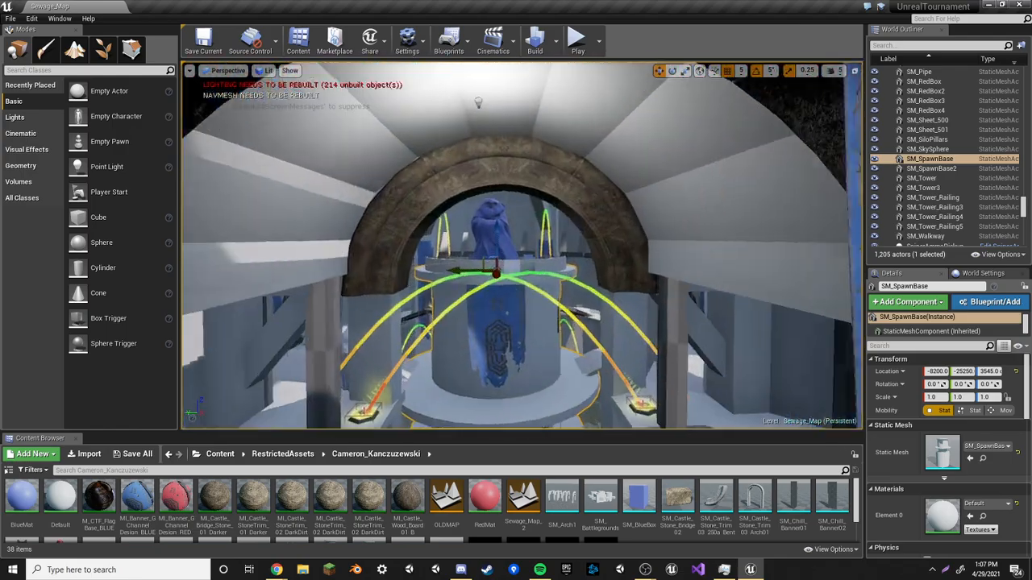
{"action": "right_click_drag", "start_coordinate": [521, 242], "coordinate": [564, 233]}
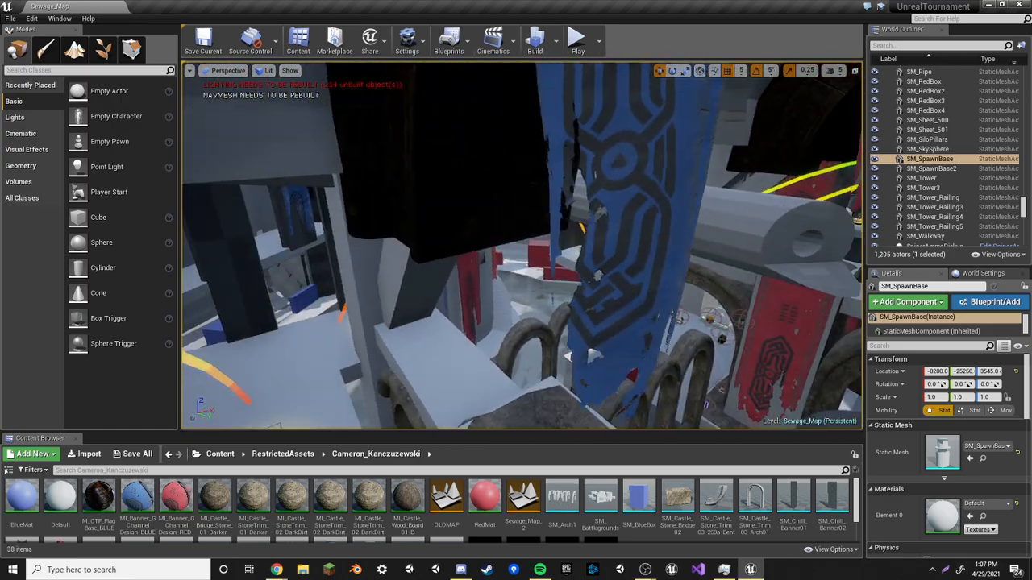
{"action": "right_click_drag", "start_coordinate": [521, 242], "coordinate": [500, 250]}
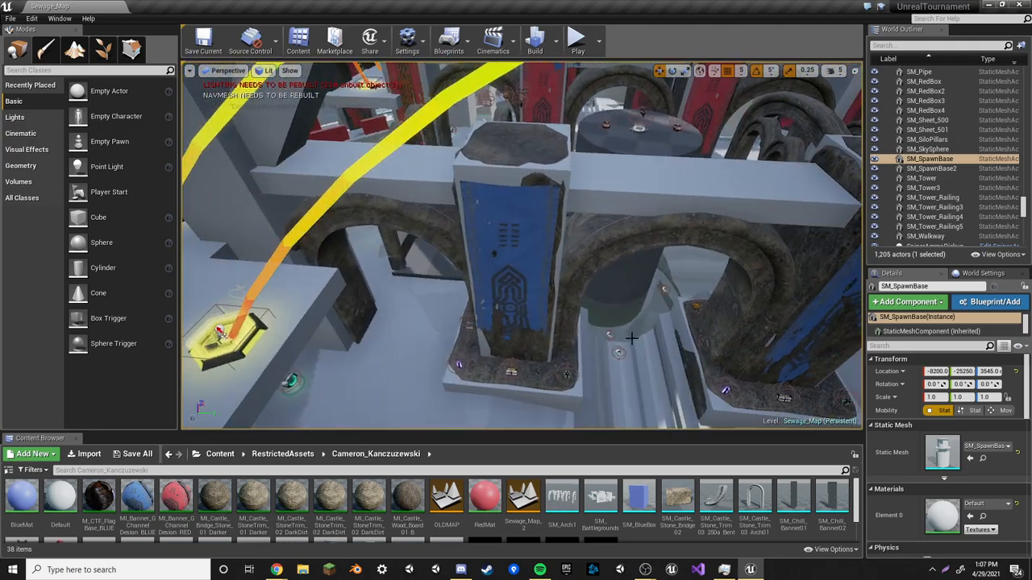
{"action": "left_click", "coordinate": [571, 279]}
{"action": "right_click_drag", "start_coordinate": [571, 279], "coordinate": [556, 274]}
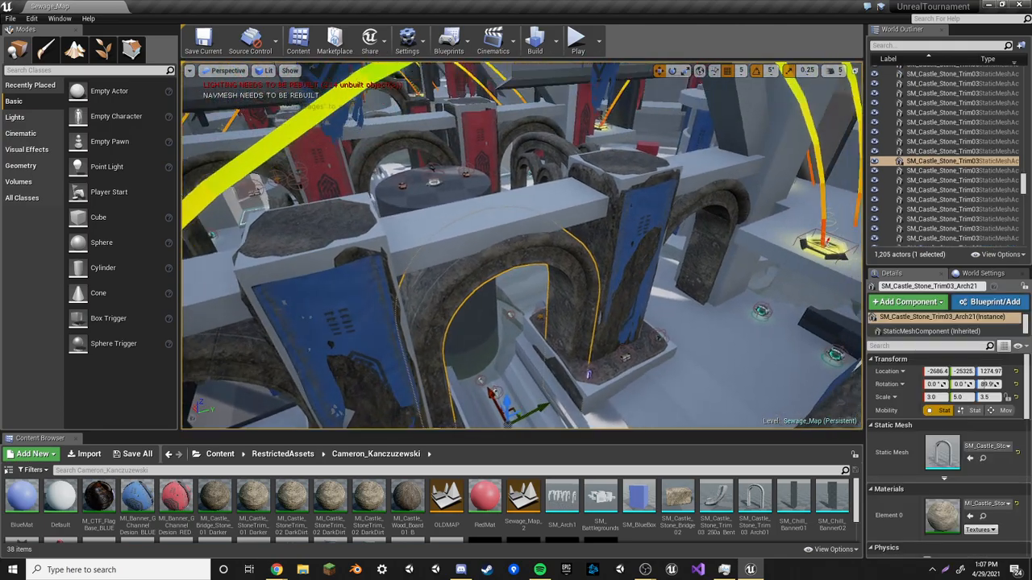
Select a stone bridge piece and another arch to inspect their transforms
{"action": "left_click", "coordinate": [482, 181]}
{"action": "right_click_drag", "start_coordinate": [482, 181], "coordinate": [452, 157]}
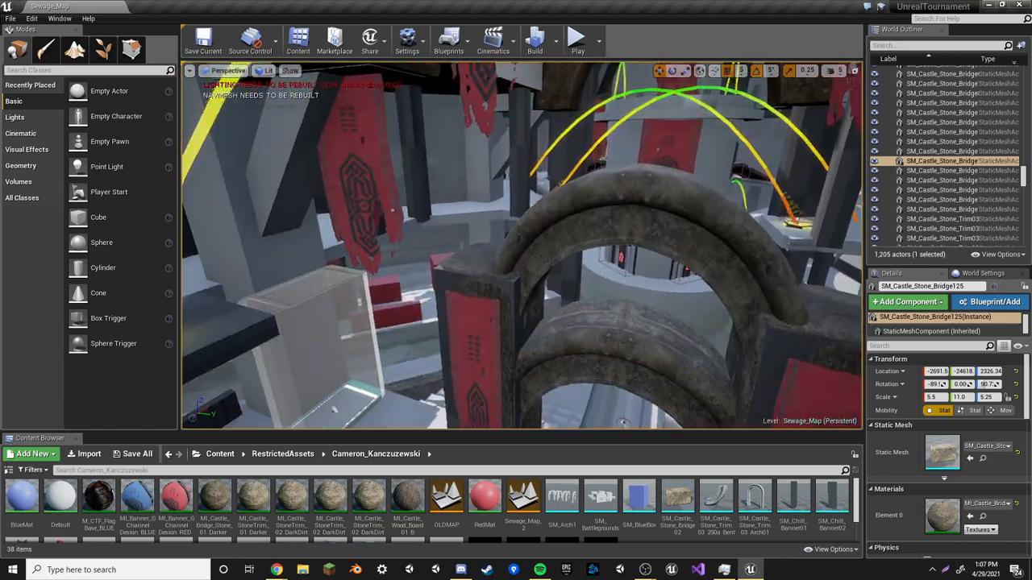
{"action": "left_click", "coordinate": [539, 212]}
{"action": "right_click_drag", "start_coordinate": [539, 211], "coordinate": [551, 234]}
{"action": "left_click", "coordinate": [552, 242]}
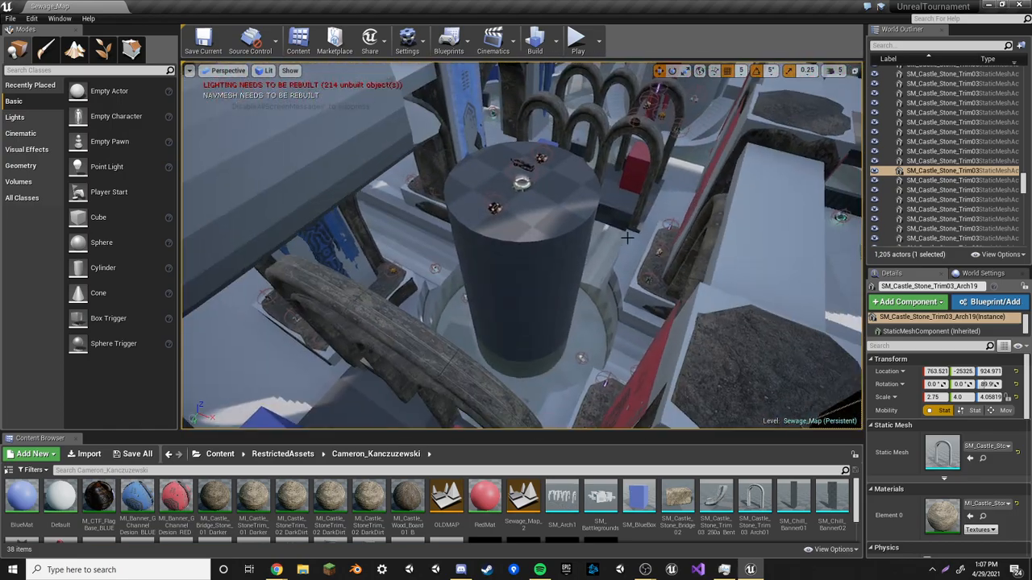
Select the water sheet mesh, fly around, and select the blue flag base
{"action": "left_click", "coordinate": [532, 239]}
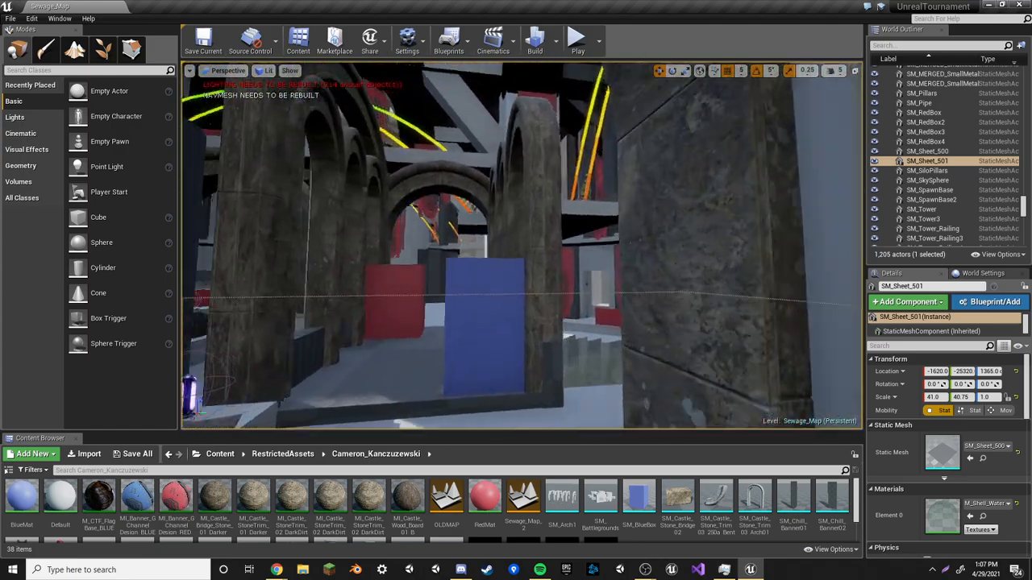
{"action": "key", "text": "d"}
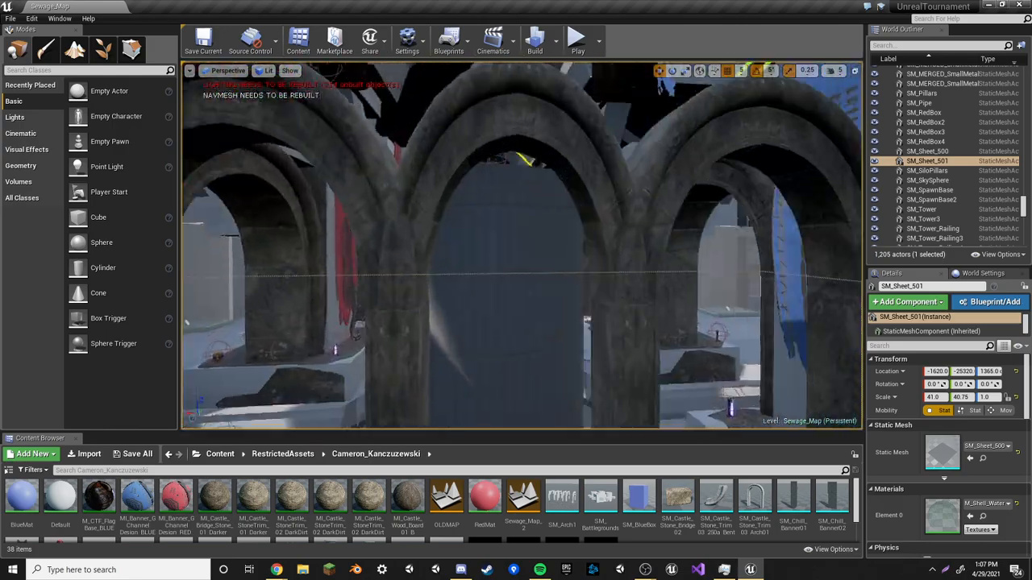
{"action": "key", "text": "w"}
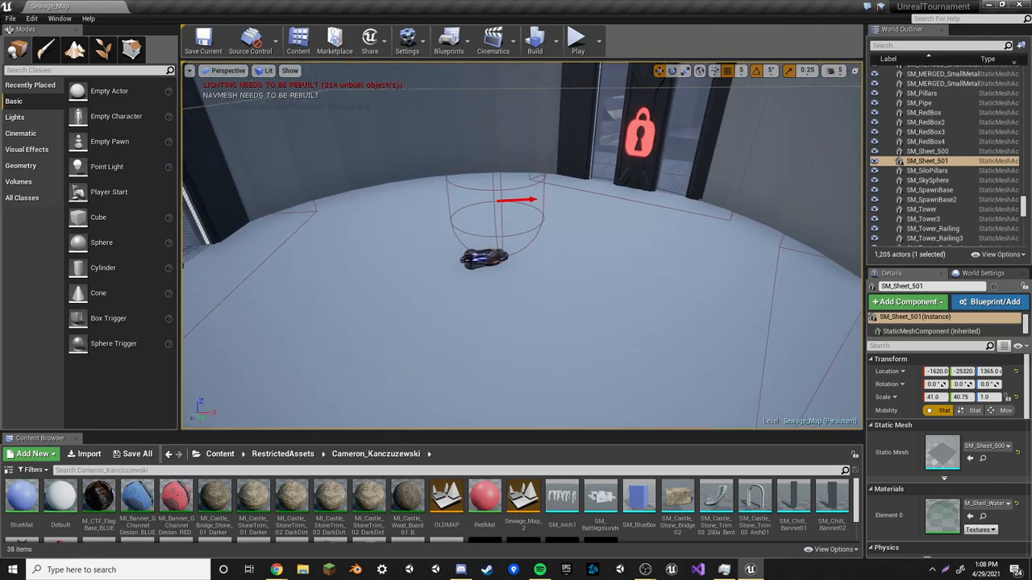
{"action": "right_click_drag", "start_coordinate": [305, 355], "coordinate": [484, 295]}
{"action": "left_click", "coordinate": [305, 354]}
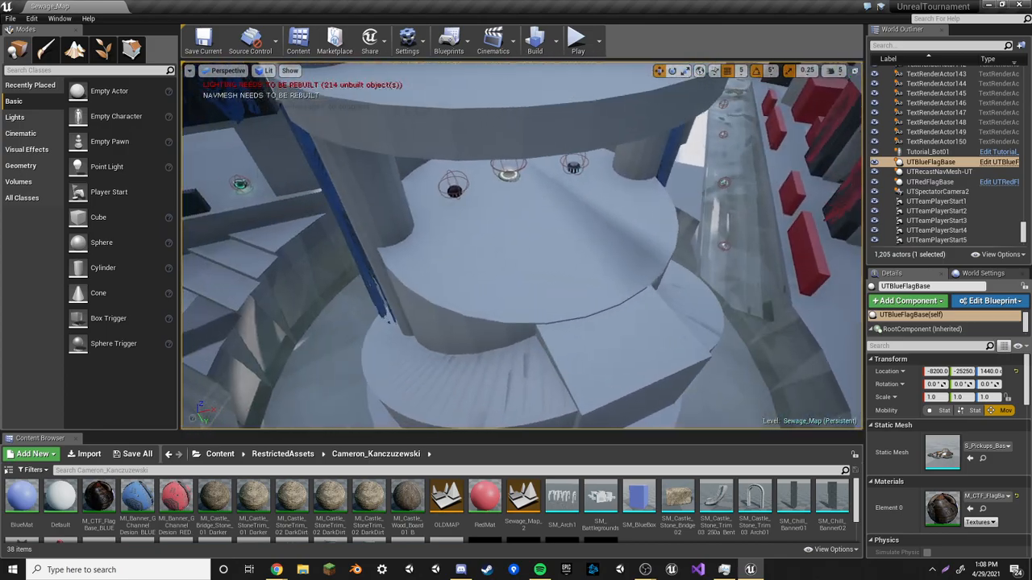
Select a tower railing, fly through the corridors, and select a box brush
{"action": "left_click", "coordinate": [520, 129]}
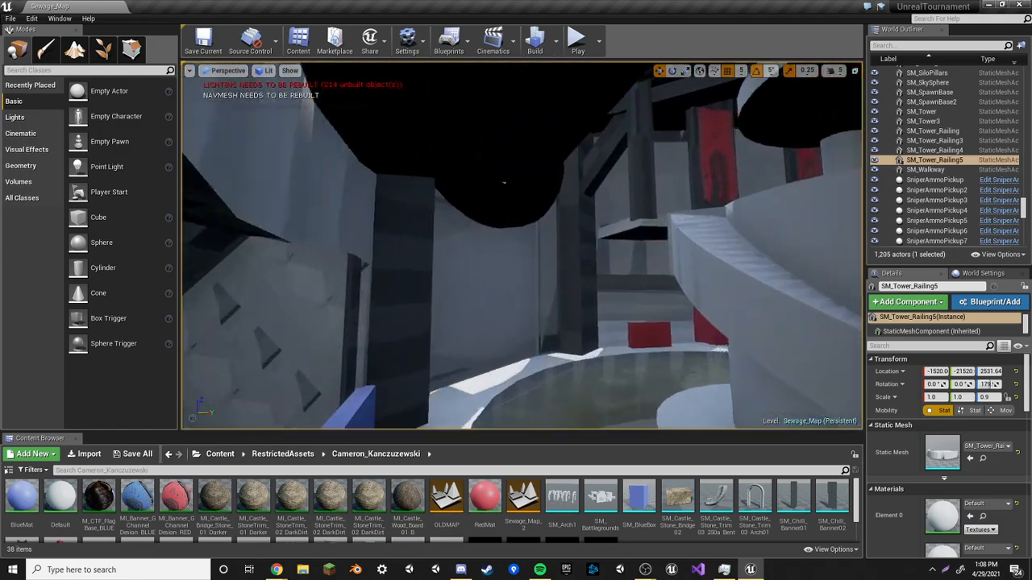
{"action": "key", "text": "w"}
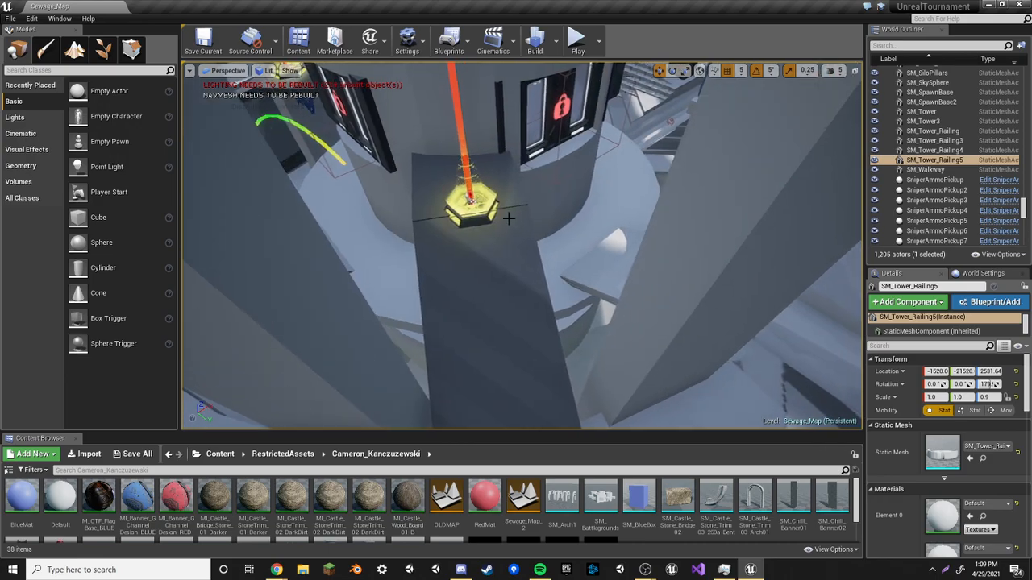
{"action": "right_click_drag", "start_coordinate": [509, 219], "coordinate": [516, 234]}
{"action": "left_click", "coordinate": [516, 234]}
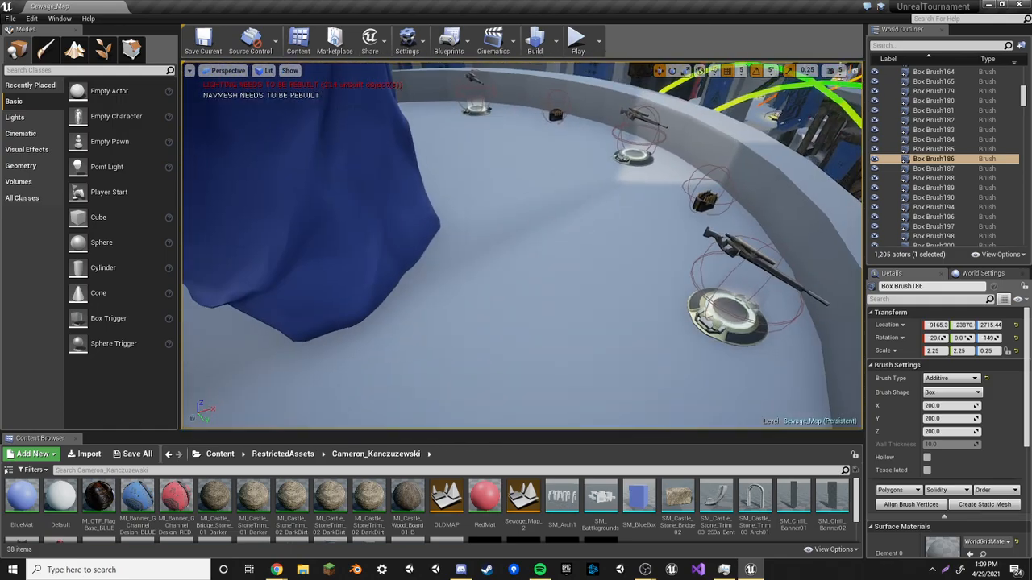
Select another tower railing and then a jump pad near the spawn tower
{"action": "left_click", "coordinate": [516, 97]}
{"action": "right_click_drag", "start_coordinate": [516, 97], "coordinate": [322, 113]}
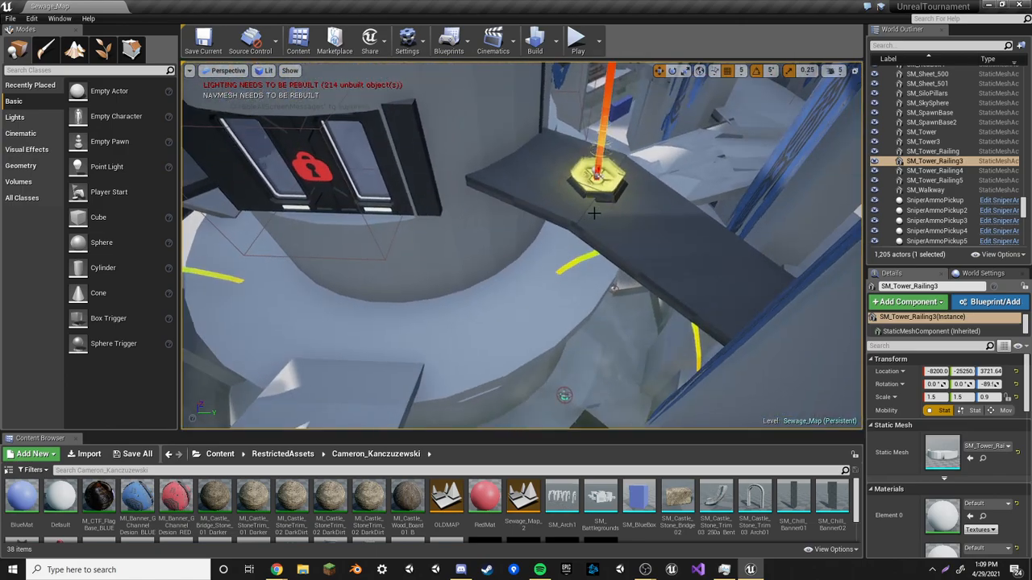
{"action": "left_click", "coordinate": [597, 174]}
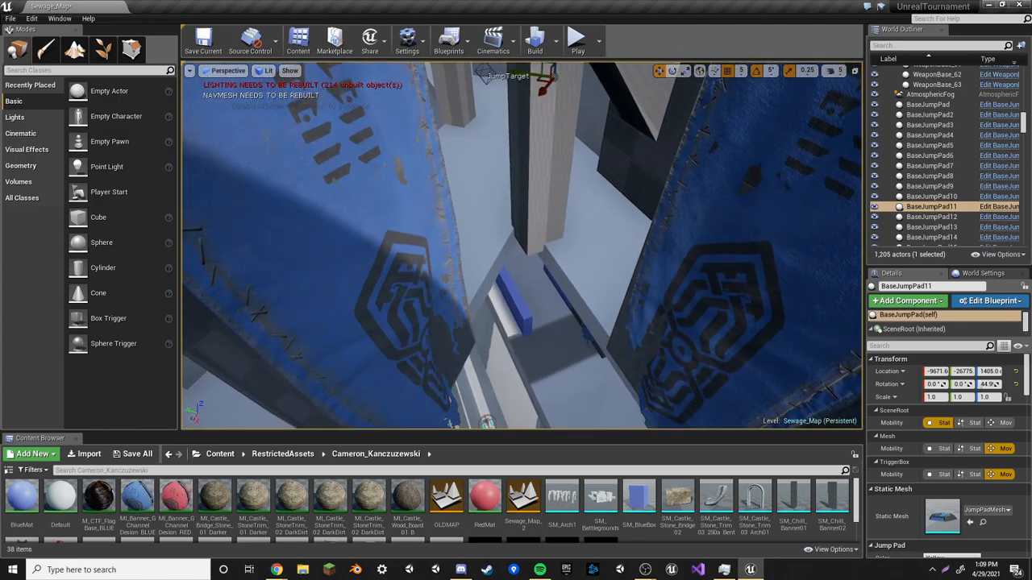
Select the walkway mesh above the tower to inspect its transform
{"action": "left_click", "coordinate": [557, 327]}
{"action": "right_click_drag", "start_coordinate": [556, 326], "coordinate": [625, 278]}
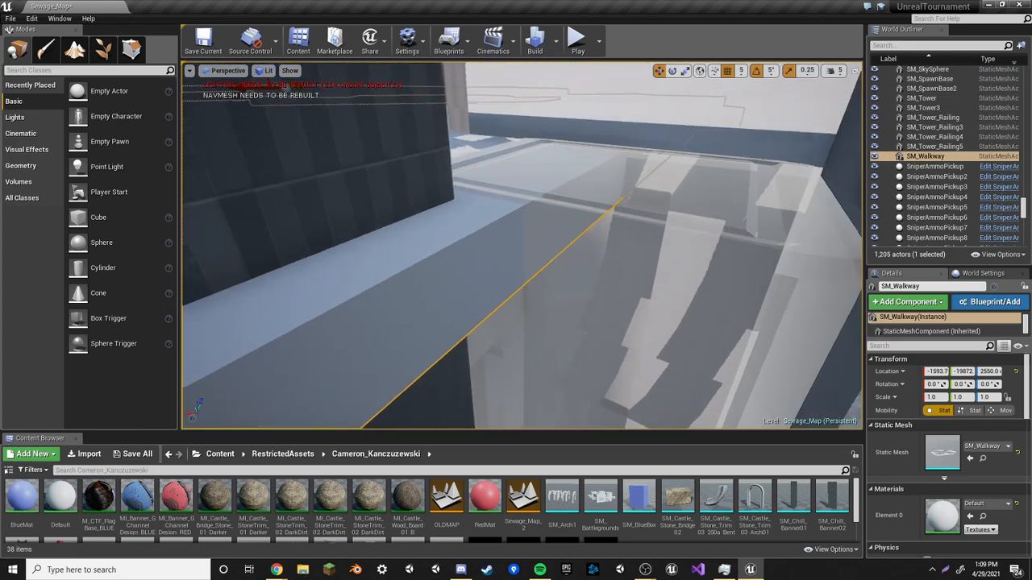
{"action": "right_click_drag", "start_coordinate": [557, 327], "coordinate": [537, 342]}
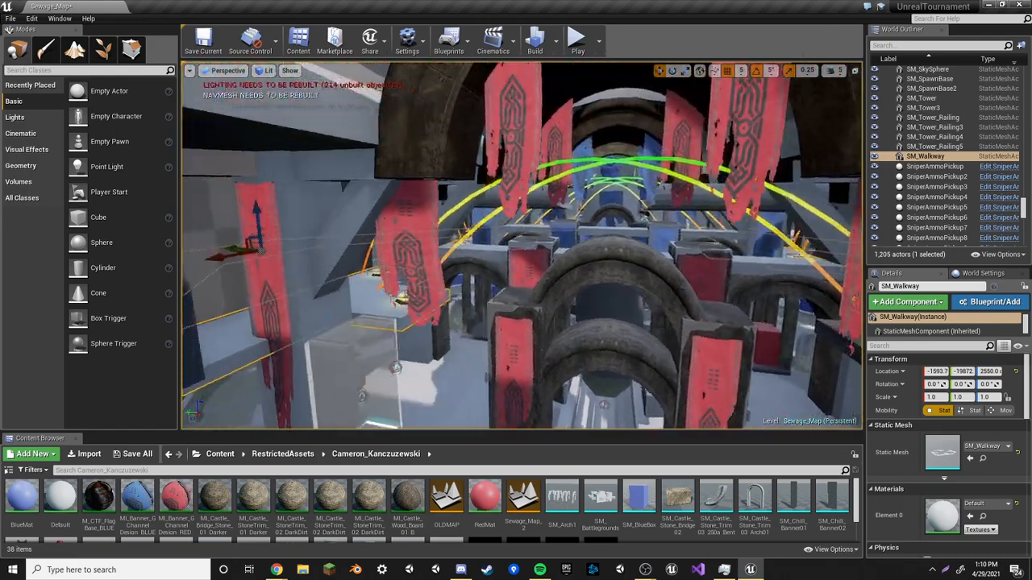
Fly over to the central platform and select the red druid statue
{"action": "right_click_drag", "start_coordinate": [522, 246], "coordinate": [464, 210]}
{"action": "key", "text": "w"}
{"action": "mouse_move", "coordinate": [666, 294]}
{"action": "right_mouse_down"}
{"action": "mouse_move", "coordinate": [667, 323]}
{"action": "mouse_move", "coordinate": [693, 307]}
{"action": "mouse_move", "coordinate": [665, 294]}
{"action": "right_mouse_up"}
{"action": "left_click", "coordinate": [666, 294]}
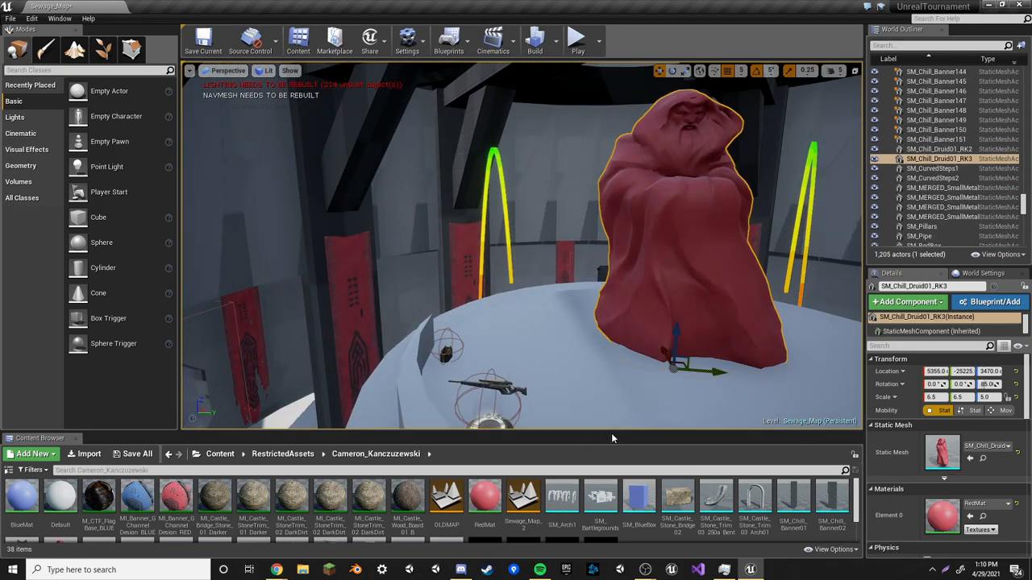
Enlarge the Content Browser panel to show more assets
{"action": "left_click_drag", "start_coordinate": [612, 433], "coordinate": [565, 264]}
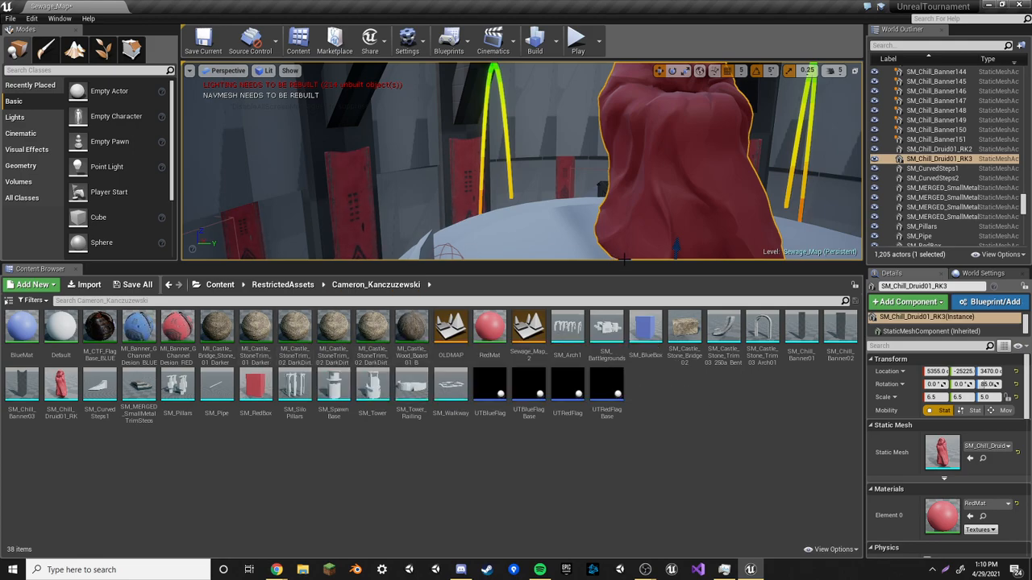
{"action": "left_click_drag", "start_coordinate": [624, 262], "coordinate": [611, 417]}
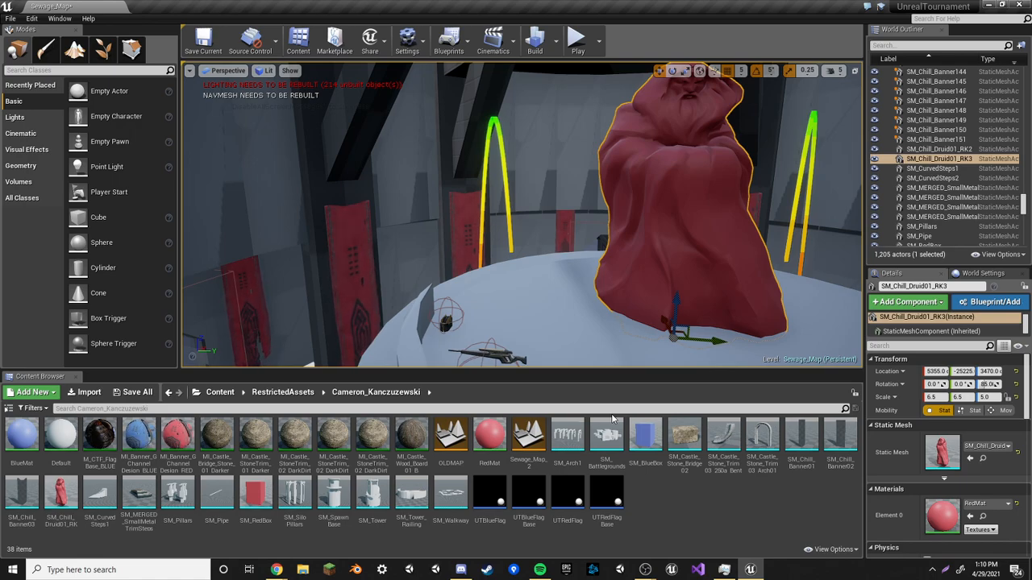
Focus on the druid statue and locate its static mesh in the Content Browser
{"action": "right_click_drag", "start_coordinate": [617, 243], "coordinate": [590, 257]}
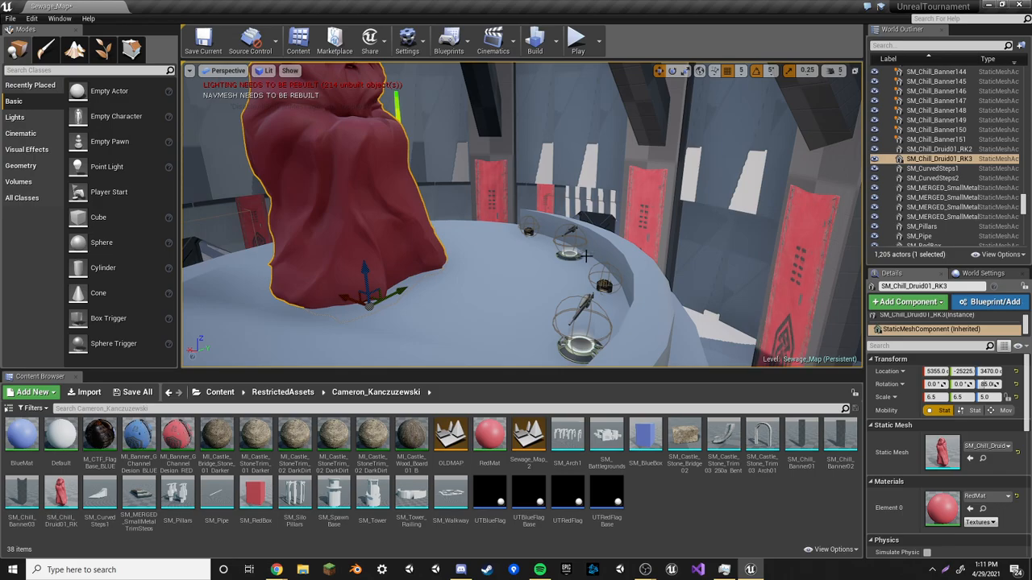
{"action": "right_click_drag", "start_coordinate": [445, 300], "coordinate": [757, 293]}
{"action": "key", "text": "w"}
{"action": "key", "text": "w"}
{"action": "key", "text": "f"}
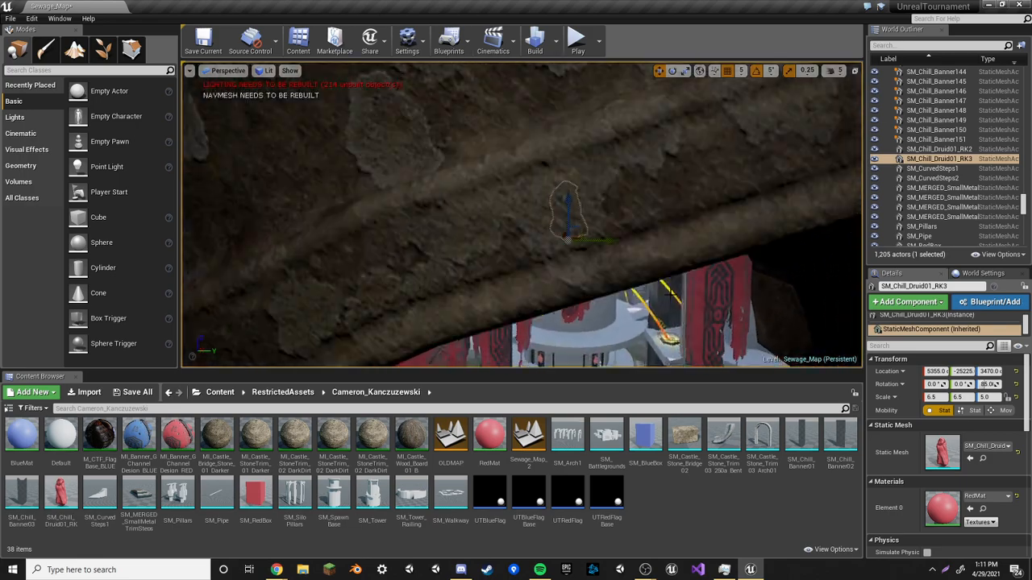
{"action": "double_click", "coordinate": [940, 159]}
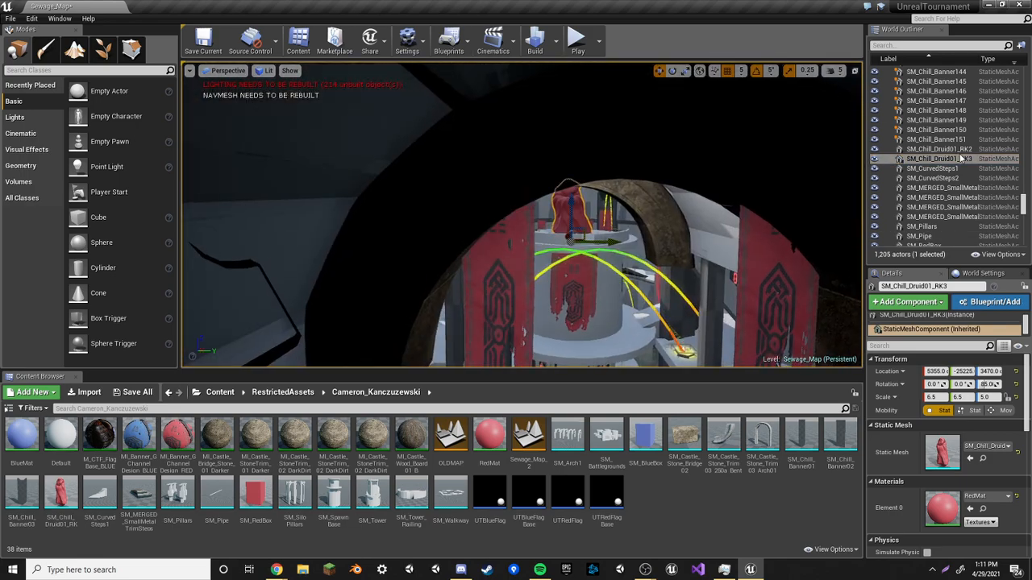
{"action": "right_click", "coordinate": [945, 161]}
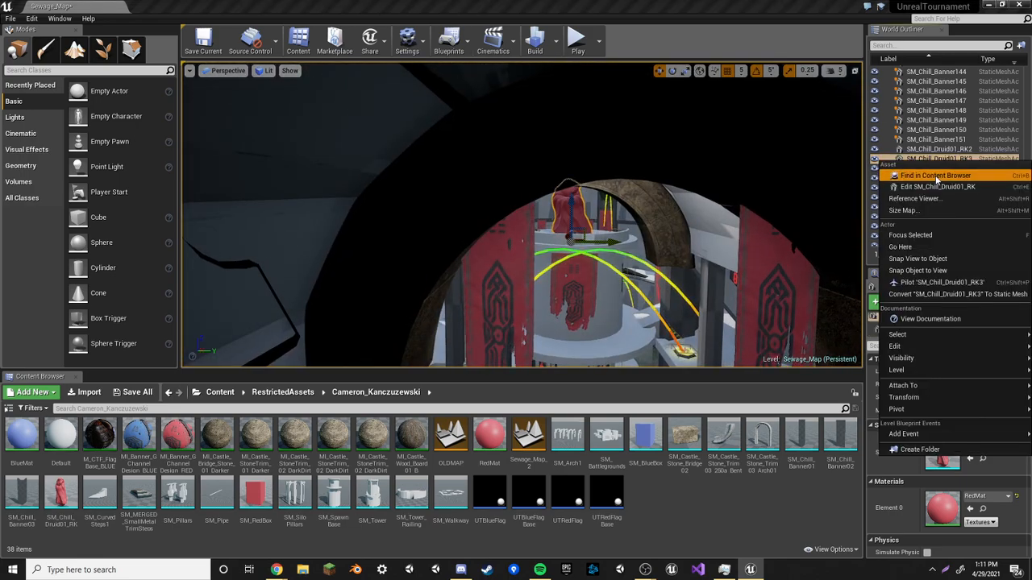
{"action": "left_click", "coordinate": [935, 175]}
Fly around the statue's corridor and view the druid mesh's asset details
{"action": "right_click_drag", "start_coordinate": [435, 282], "coordinate": [300, 327]}
{"action": "key", "text": "w"}
{"action": "key", "text": "w"}
{"action": "key", "text": "s"}
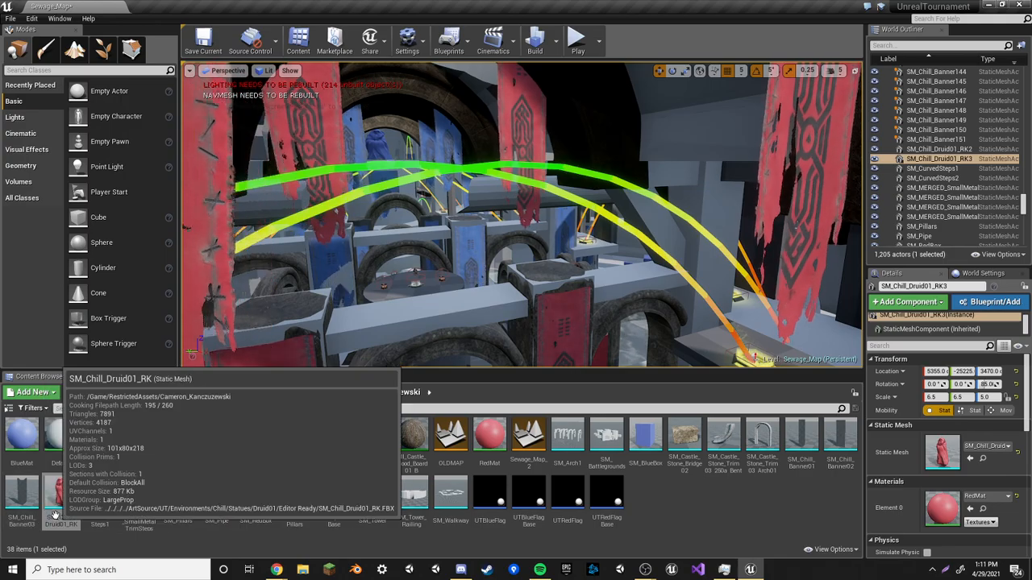
{"action": "key", "text": "w"}
{"action": "right_click_drag", "start_coordinate": [323, 266], "coordinate": [242, 222]}
{"action": "key", "text": "w"}
{"action": "key", "text": "w"}
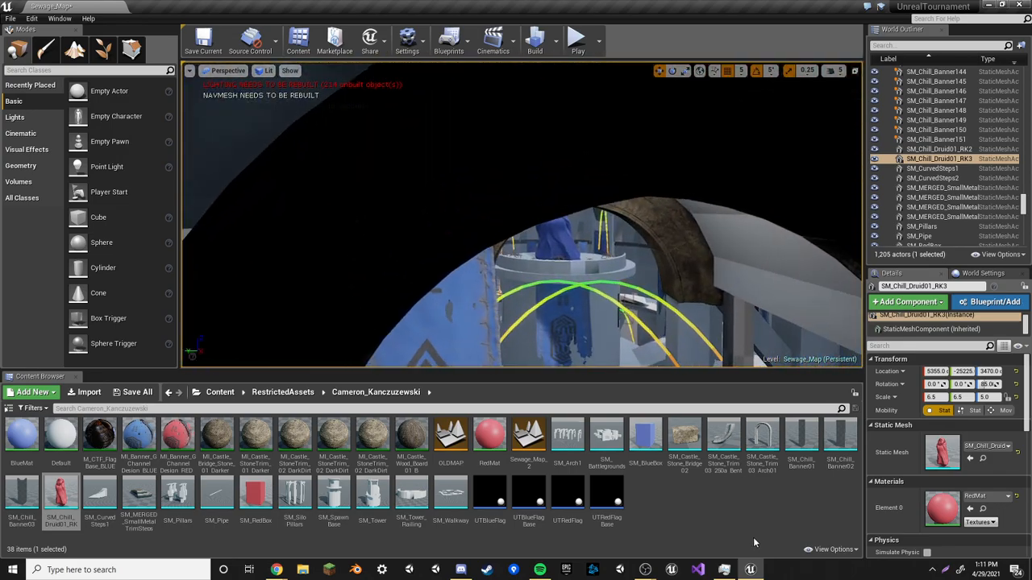
Fly back toward the statue and reselect it in the World Outliner
{"action": "left_click", "coordinate": [748, 535]}
{"action": "right_click_drag", "start_coordinate": [564, 242], "coordinate": [517, 244]}
{"action": "key", "text": "w"}
{"action": "key", "text": "w"}
{"action": "key", "text": "d"}
{"action": "left_click", "coordinate": [938, 159]}
{"action": "right_click_drag", "start_coordinate": [645, 218], "coordinate": [756, 223]}
{"action": "key", "text": "w"}
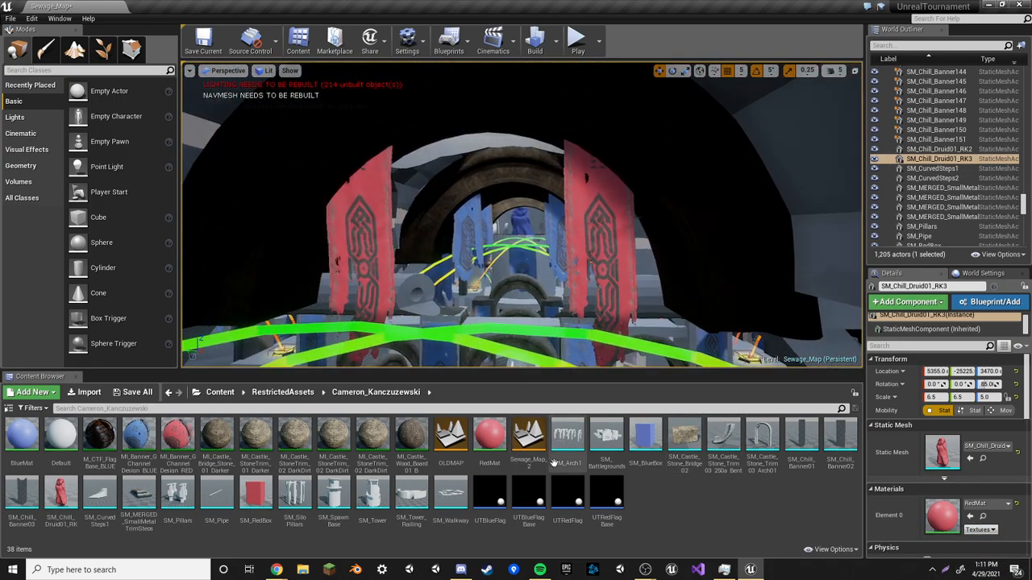
Select the wood board material and open the statue's material list without changing it
{"action": "left_click", "coordinate": [415, 441]}
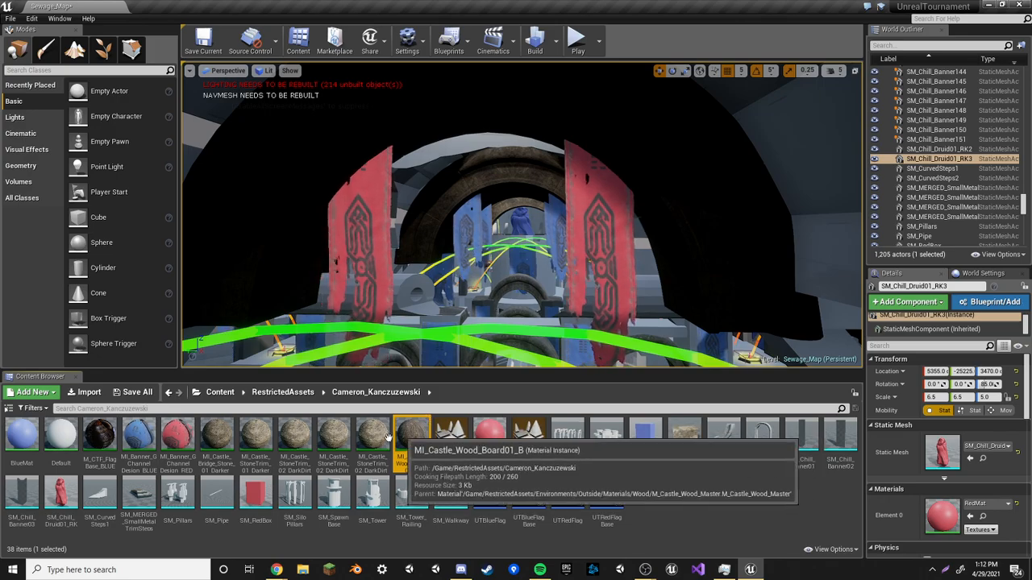
{"action": "right_click_drag", "start_coordinate": [524, 327], "coordinate": [184, 316]}
{"action": "key", "text": "w"}
{"action": "right_click_drag", "start_coordinate": [592, 218], "coordinate": [639, 237]}
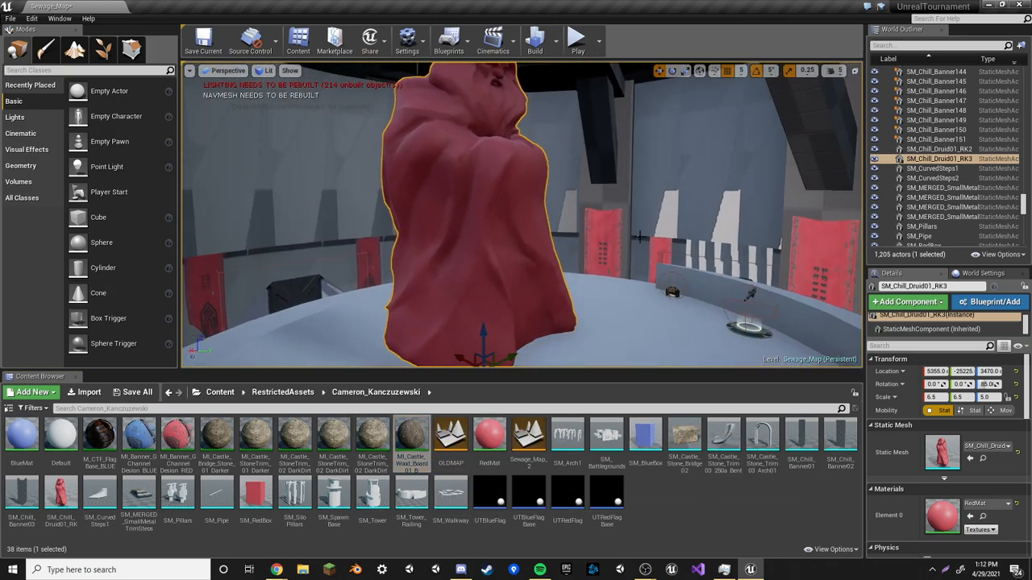
{"action": "left_click", "coordinate": [988, 503]}
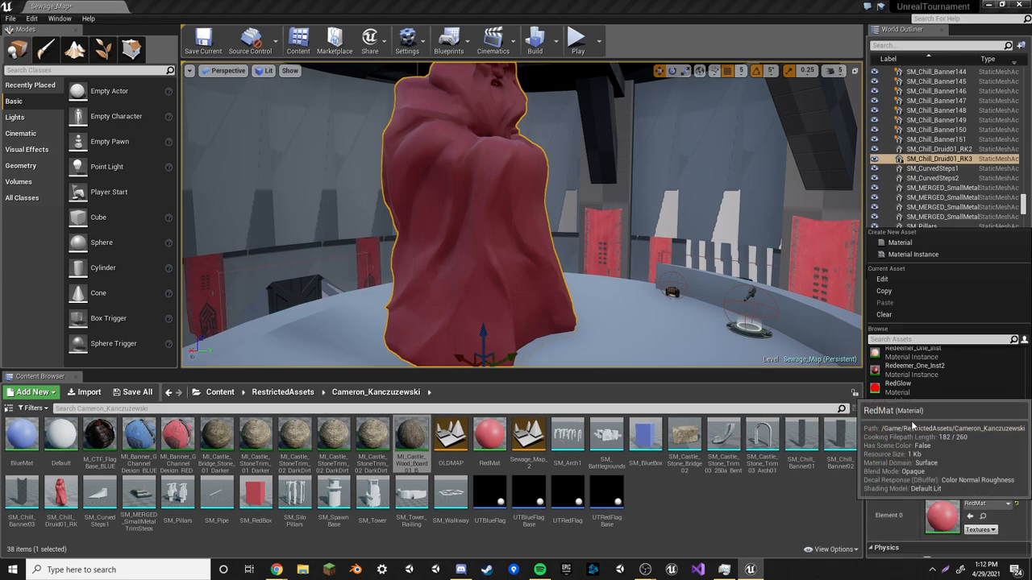
{"action": "left_click", "coordinate": [699, 501]}
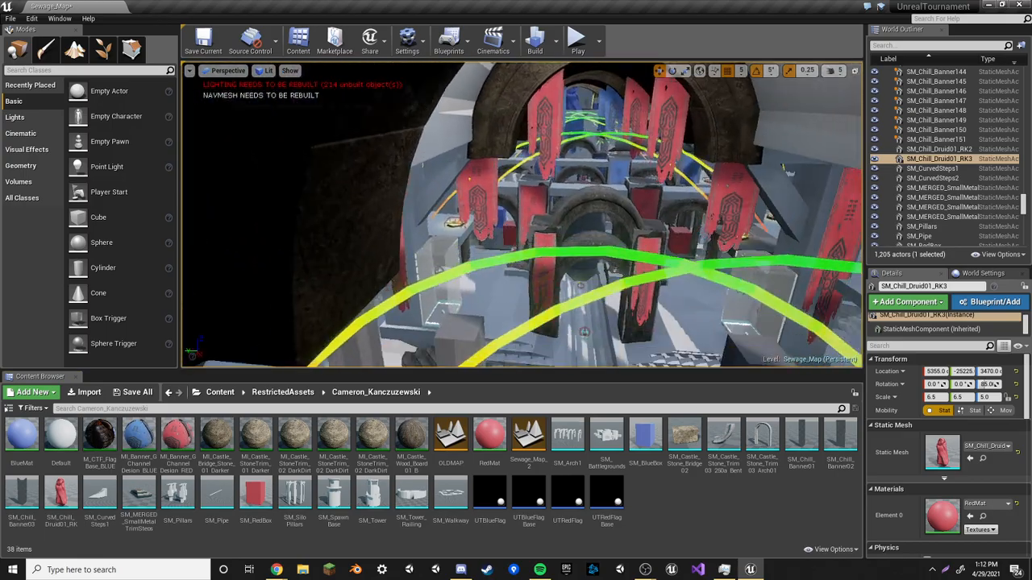
Fly through the arched corridors surrounding the central statue tower
{"action": "right_click_drag", "start_coordinate": [520, 215], "coordinate": [521, 177]}
{"action": "key", "text": "w"}
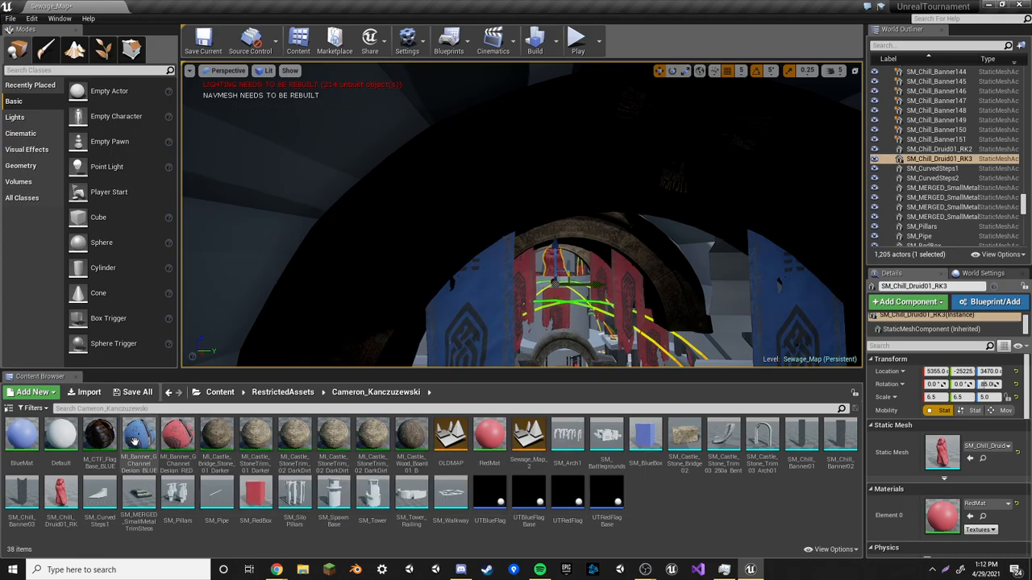
{"action": "right_click_drag", "start_coordinate": [539, 278], "coordinate": [560, 342]}
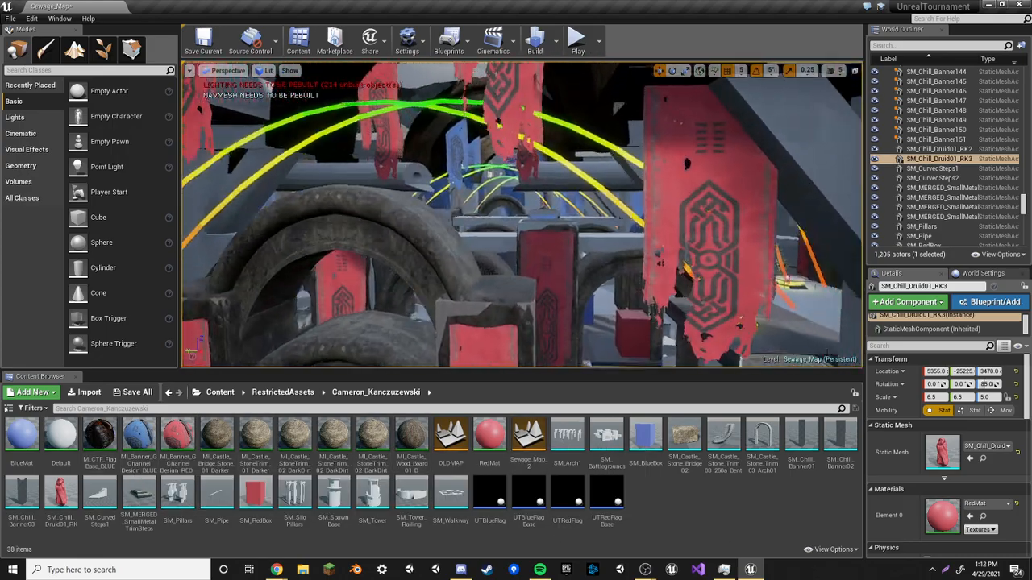
{"action": "right_click_drag", "start_coordinate": [561, 343], "coordinate": [562, 339]}
{"action": "key", "text": "w"}
{"action": "left_click_drag", "start_coordinate": [728, 370], "coordinate": [730, 417]}
{"action": "right_click_drag", "start_coordinate": [613, 323], "coordinate": [242, 343]}
{"action": "key", "text": "w"}
{"action": "key", "text": "s"}
{"action": "key", "text": "w"}
{"action": "key", "text": "w"}
{"action": "right_click_drag", "start_coordinate": [722, 322], "coordinate": [642, 329]}
{"action": "key", "text": "w"}
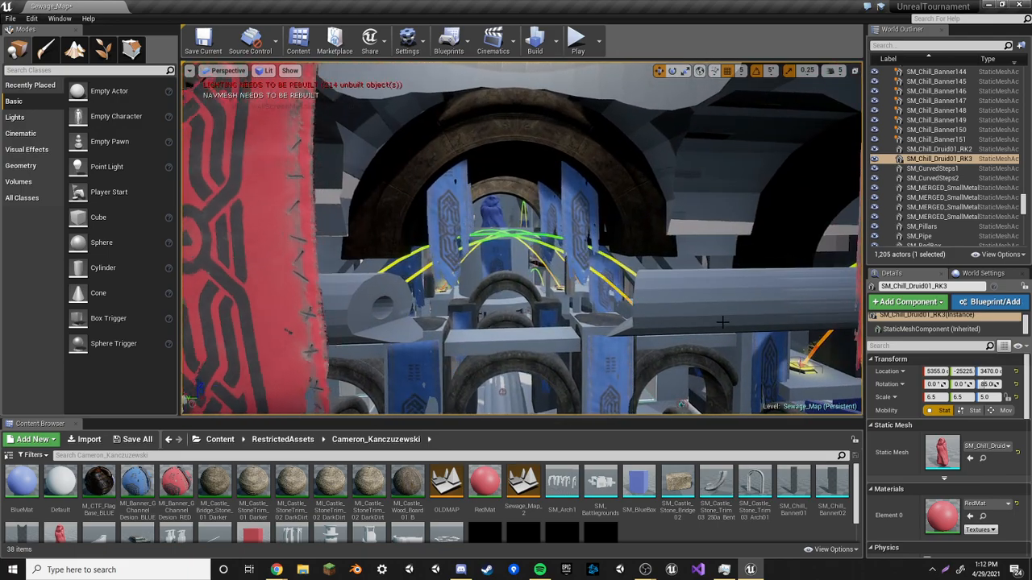
Play the level in the editor viewport and walk out of the spawn room
{"action": "left_click", "coordinate": [579, 40]}
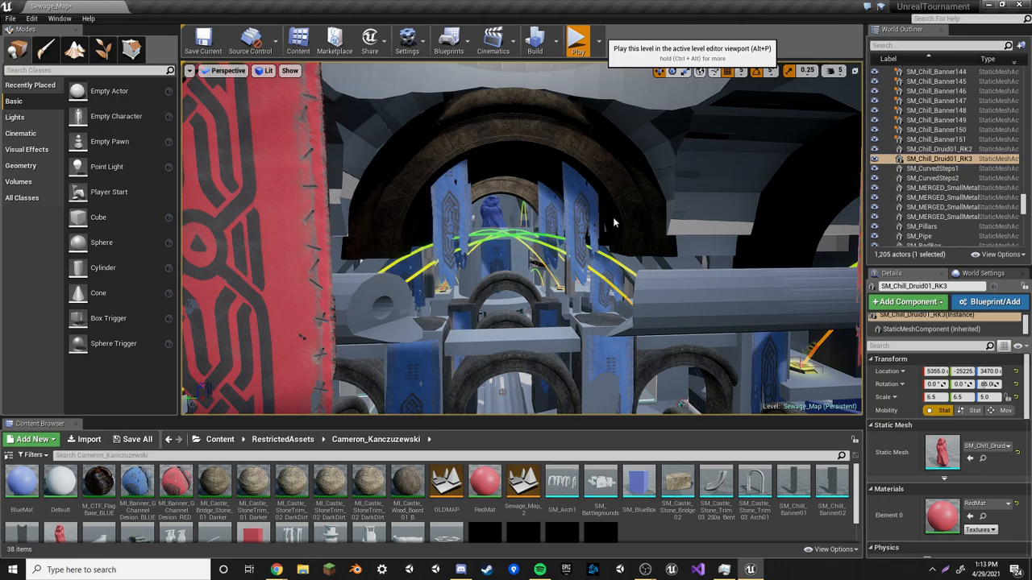
{"action": "key", "text": "alt+p"}
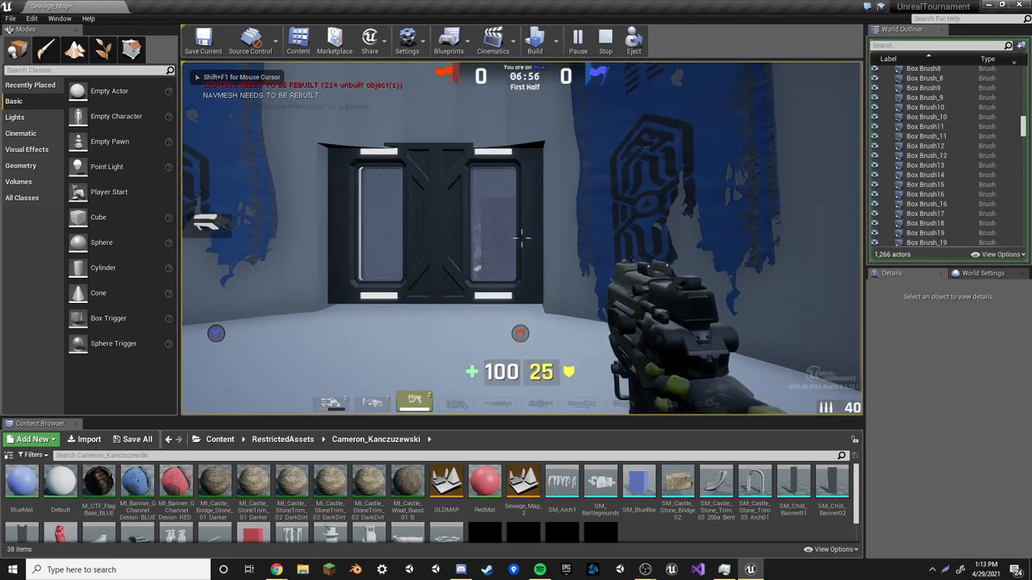
{"action": "key", "text": "w"}
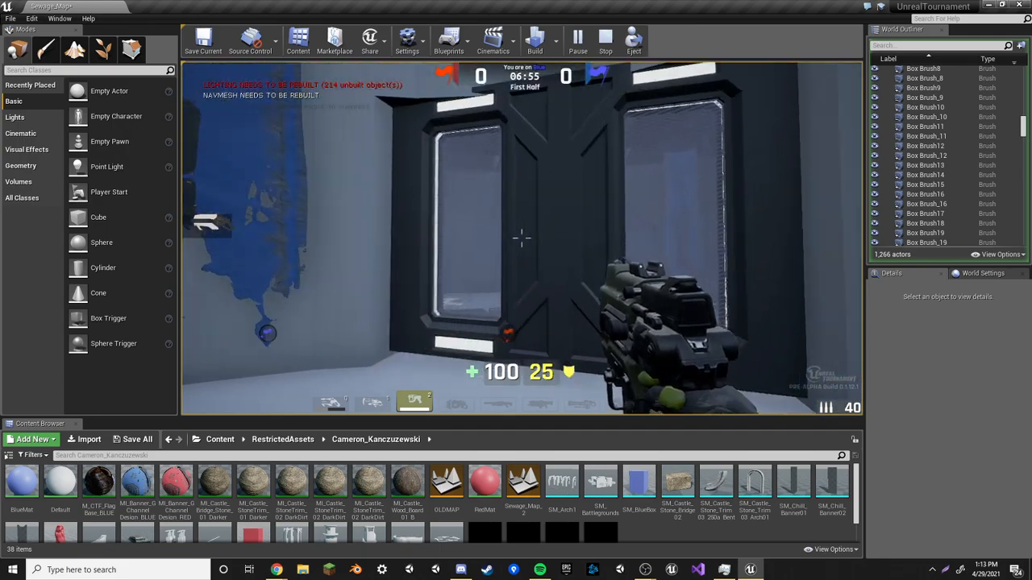
{"action": "key", "text": "w"}
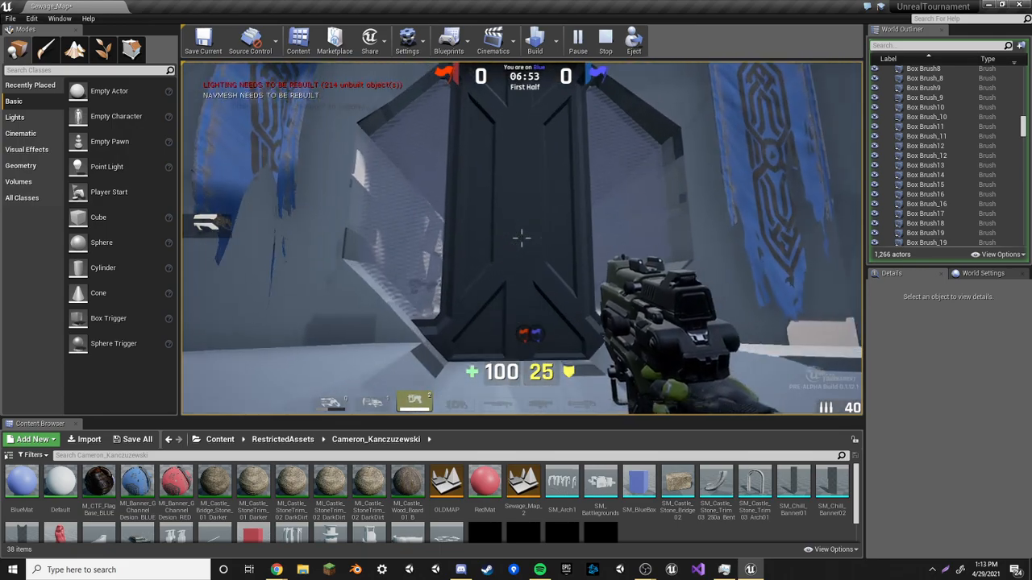
{"action": "key", "text": "w"}
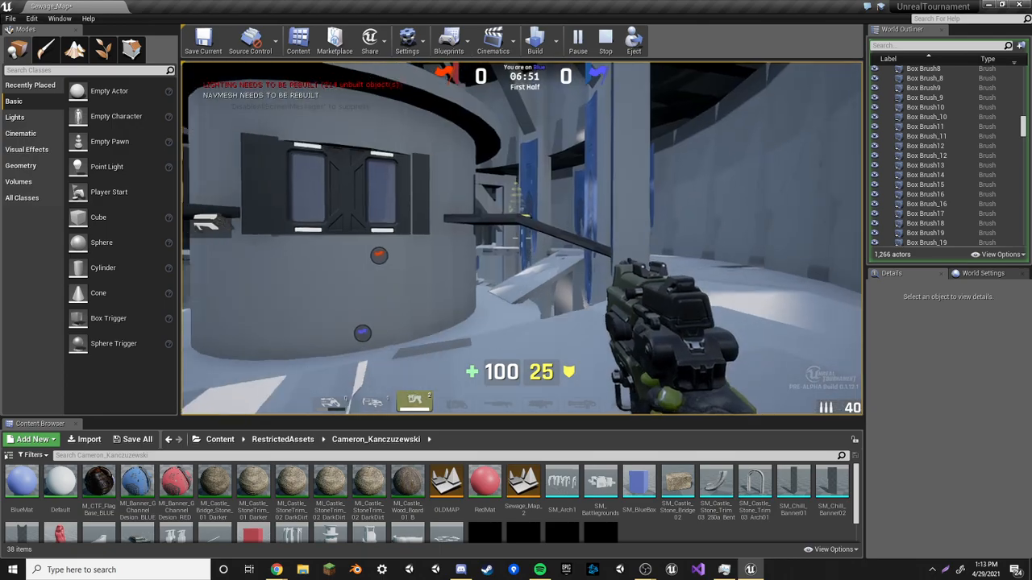
{"action": "key", "text": "w"}
Walk onto the statue platform, pick up the sniper rifle and aim down the corridor
{"action": "key", "text": "q"}
{"action": "key", "text": "w"}
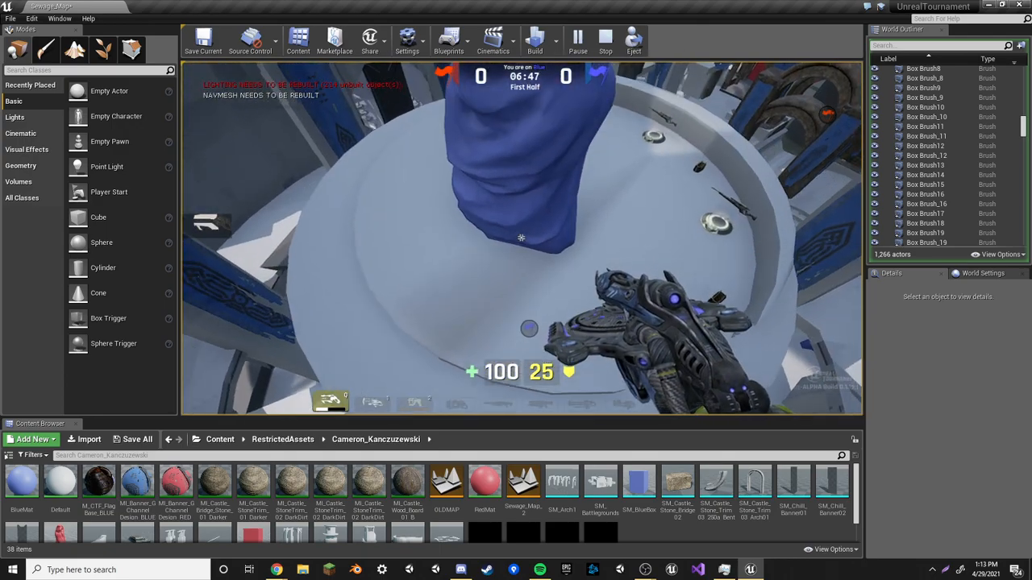
{"action": "key", "text": "w"}
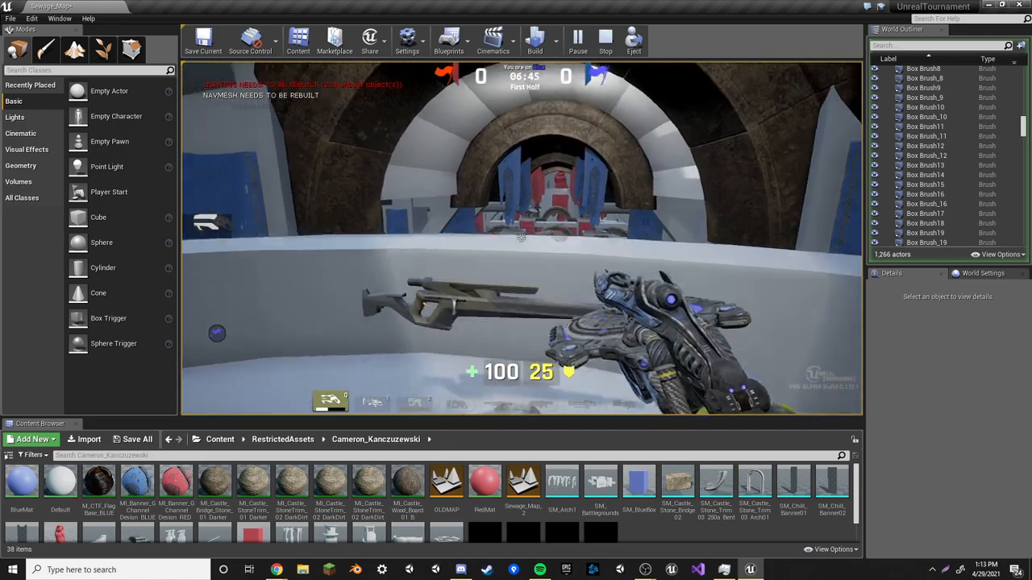
{"action": "key", "text": "w"}
{"action": "key", "text": "space"}
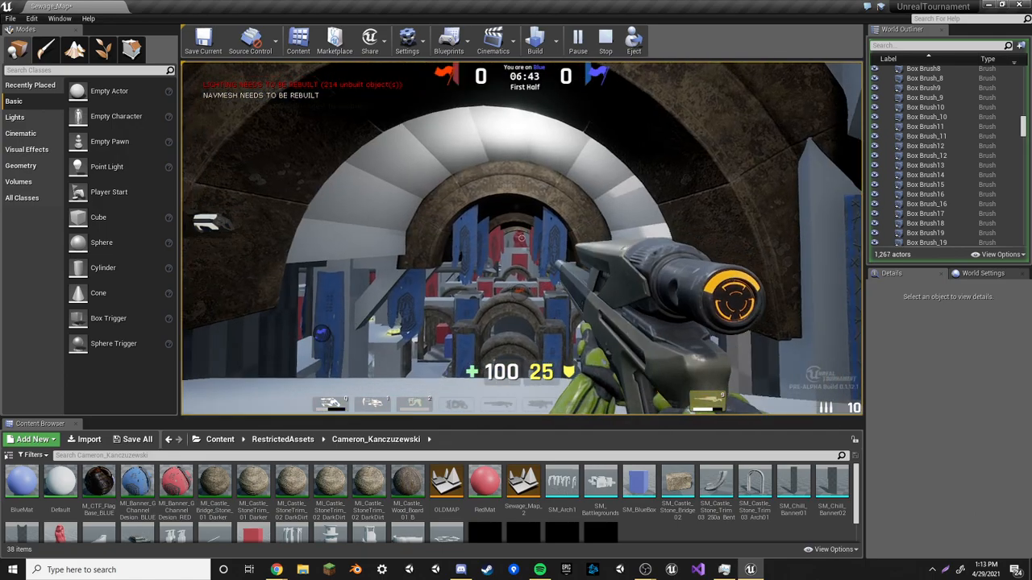
{"action": "right_click", "coordinate": [522, 239]}
{"action": "right_click", "coordinate": [522, 238]}
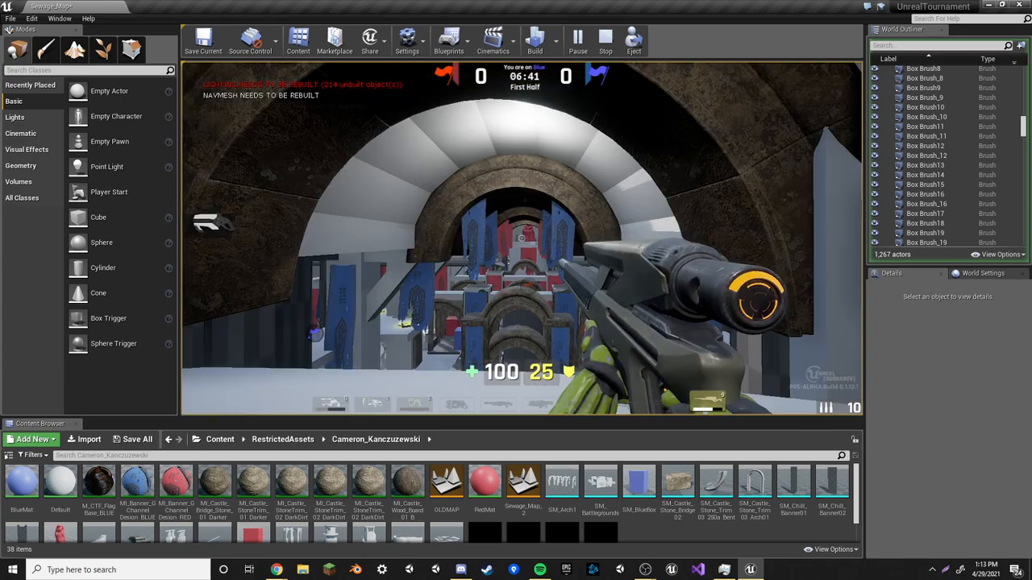
{"action": "right_click", "coordinate": [521, 239]}
{"action": "right_click", "coordinate": [521, 238]}
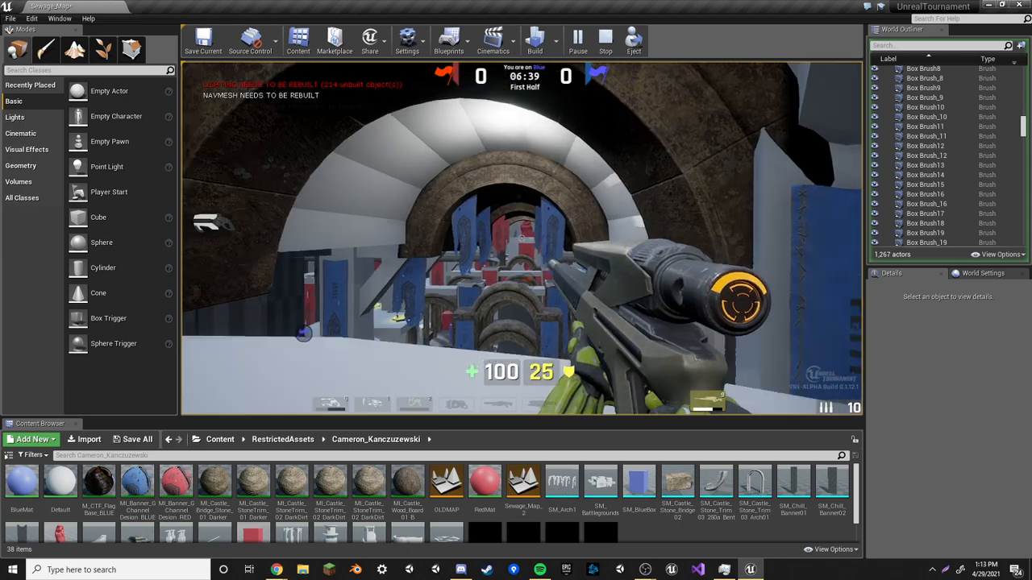
Keep moving forward while firing the sniper rifle through the arches
{"action": "key", "text": "w"}
{"action": "right_click", "coordinate": [522, 238]}
{"action": "right_click", "coordinate": [522, 238]}
{"action": "key", "text": "w"}
{"action": "right_click", "coordinate": [521, 239]}
{"action": "right_click", "coordinate": [522, 239]}
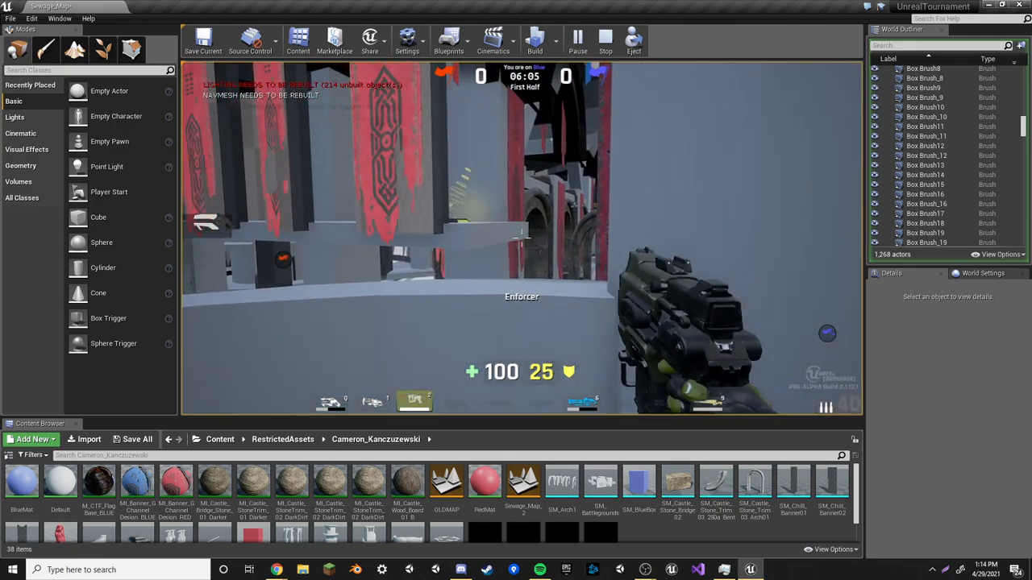
Switch to the minigun and strafe along the corridor while aiming and firing toward the arches
{"action": "scroll", "coordinate": [522, 238], "scroll_direction": "down", "scroll_amount": 1}
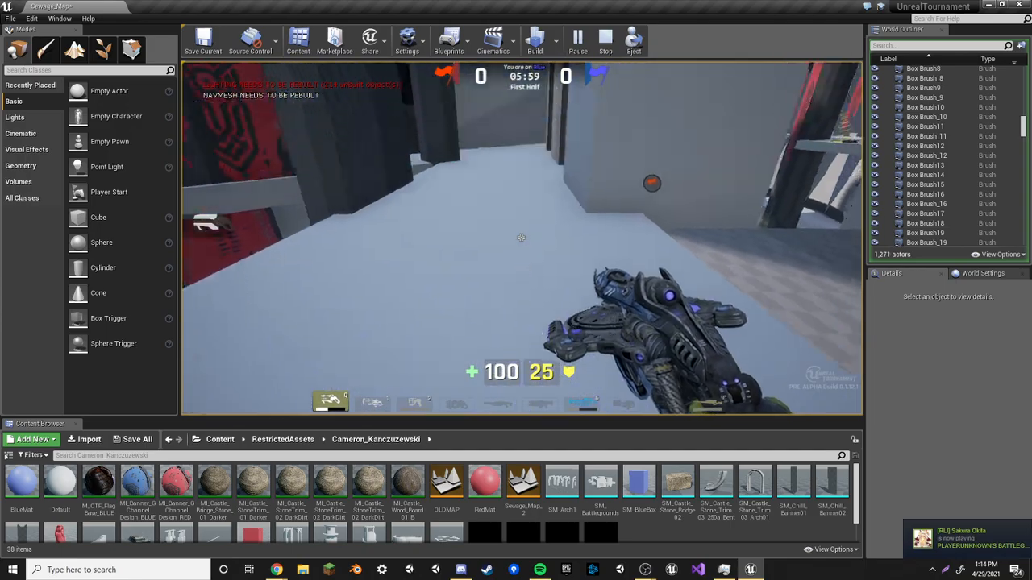
{"action": "key", "text": "w"}
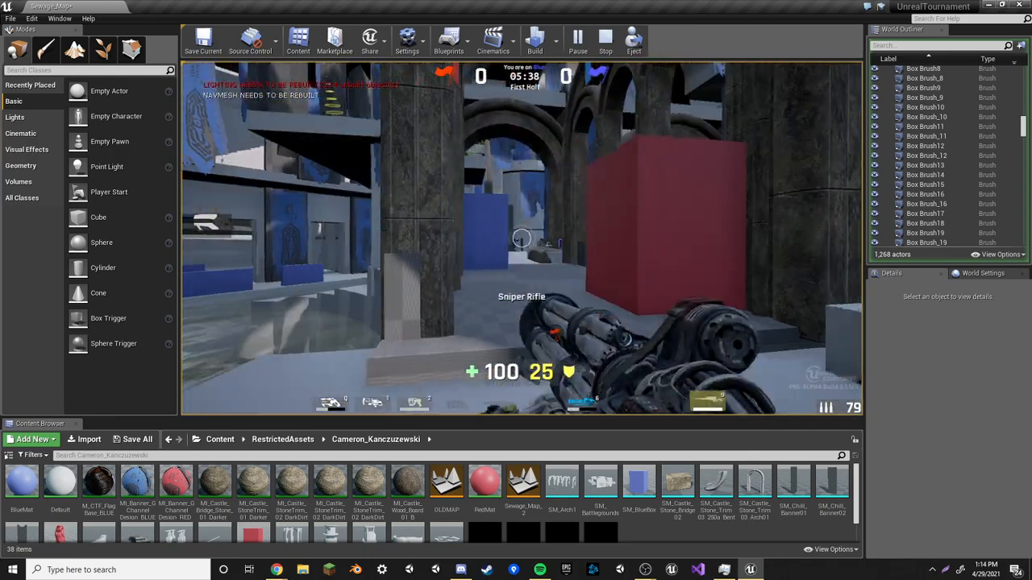
{"action": "key", "text": "w"}
{"action": "key", "text": "w"}
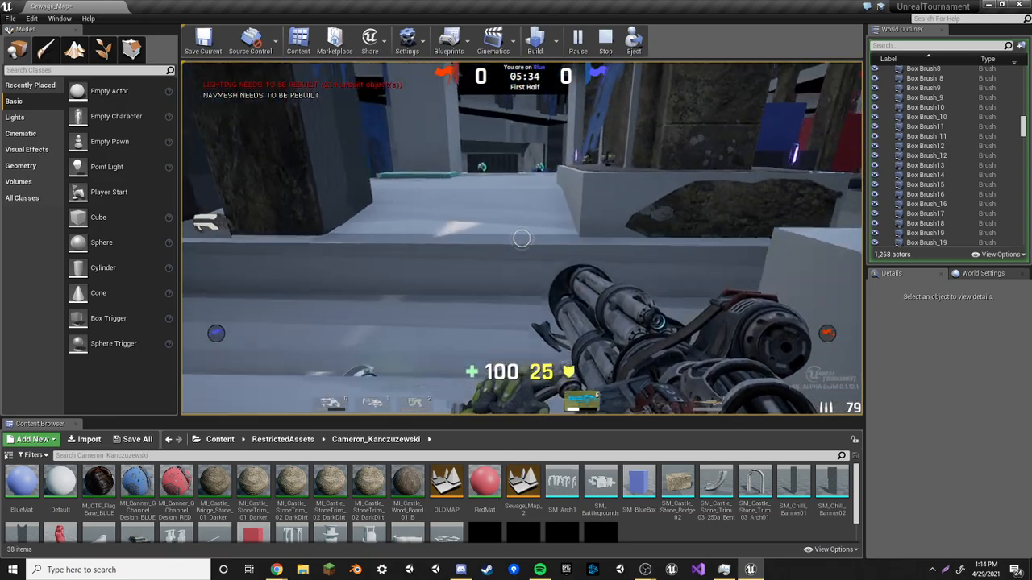
{"action": "key", "text": "w"}
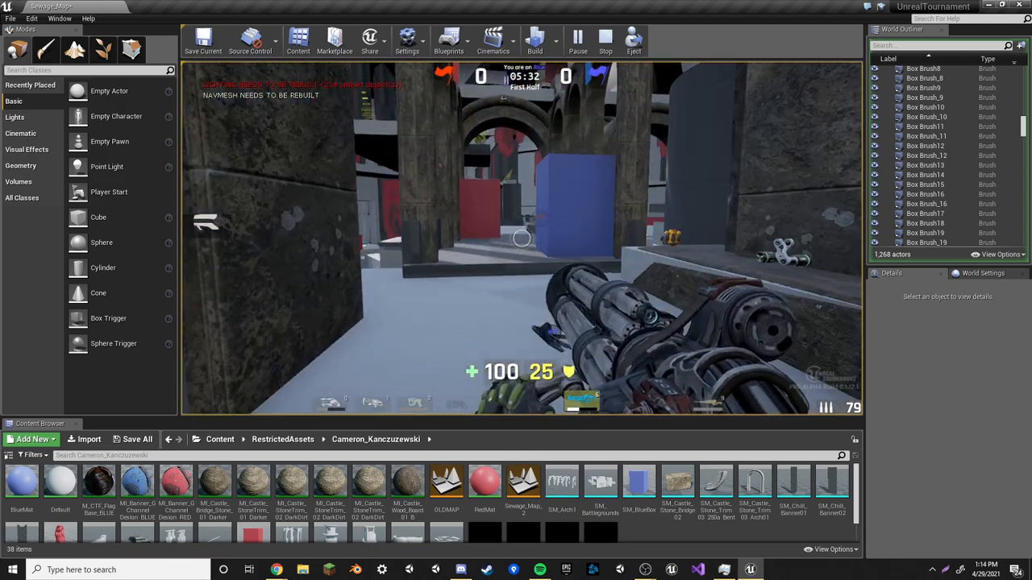
{"action": "right_click", "coordinate": [521, 238]}
{"action": "key", "text": "a"}
{"action": "right_click", "coordinate": [521, 238]}
{"action": "left_click", "coordinate": [522, 239]}
{"action": "key", "text": "d"}
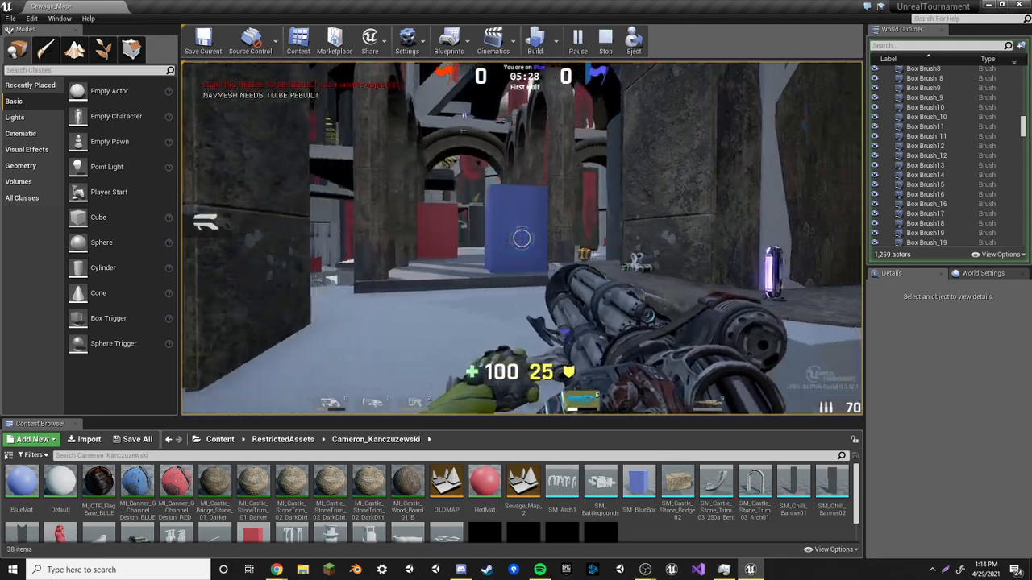
Switch back to the sniper rifle and walk forward through the arches toward the central tower
{"action": "key", "text": "w"}
{"action": "right_click", "coordinate": [522, 239]}
{"action": "scroll", "coordinate": [522, 239], "scroll_direction": "down", "scroll_amount": 1}
{"action": "key", "text": "w"}
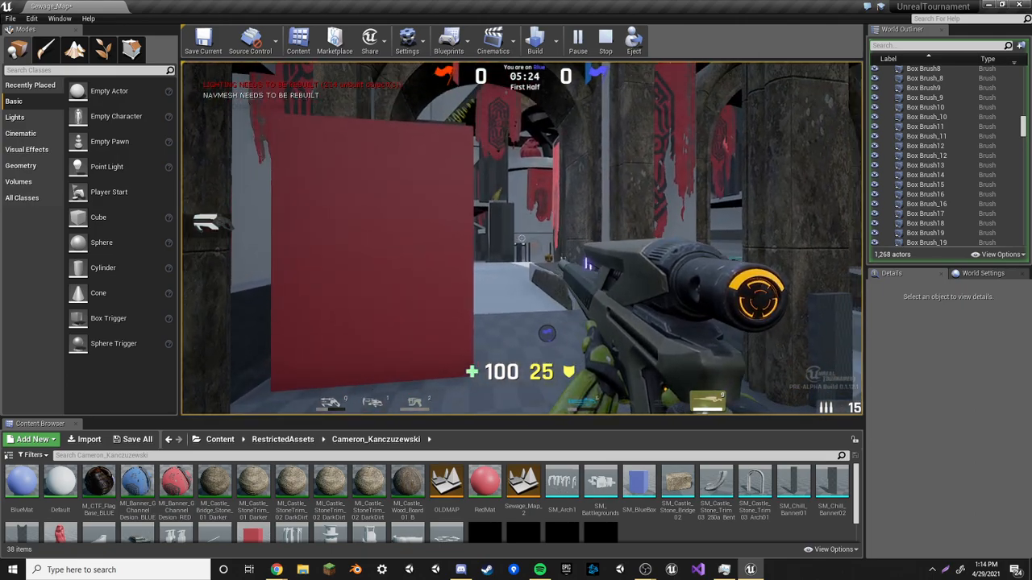
{"action": "key", "text": "w"}
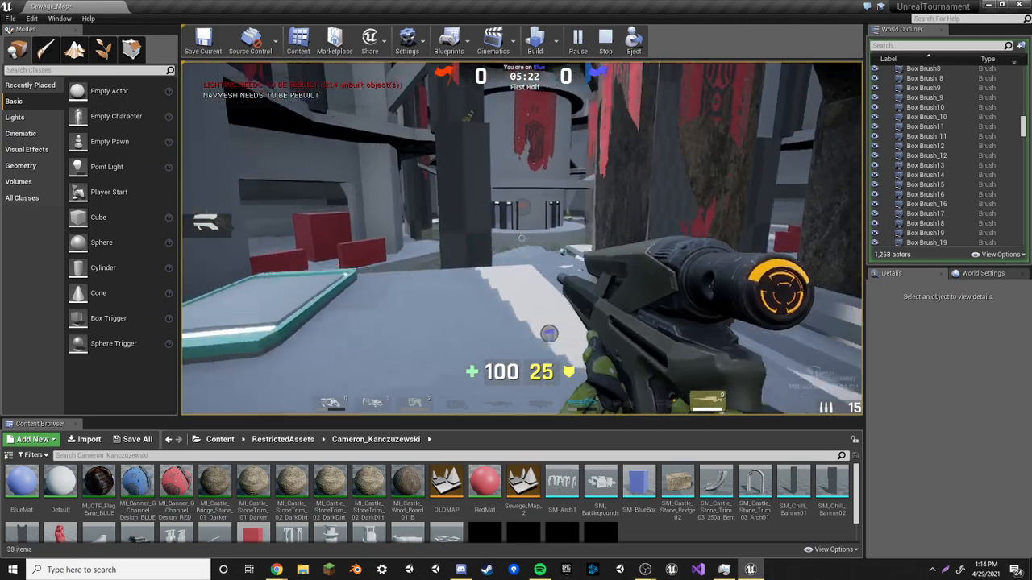
{"action": "key", "text": "w"}
{"action": "key", "text": "w"}
{"action": "key", "text": "w"}
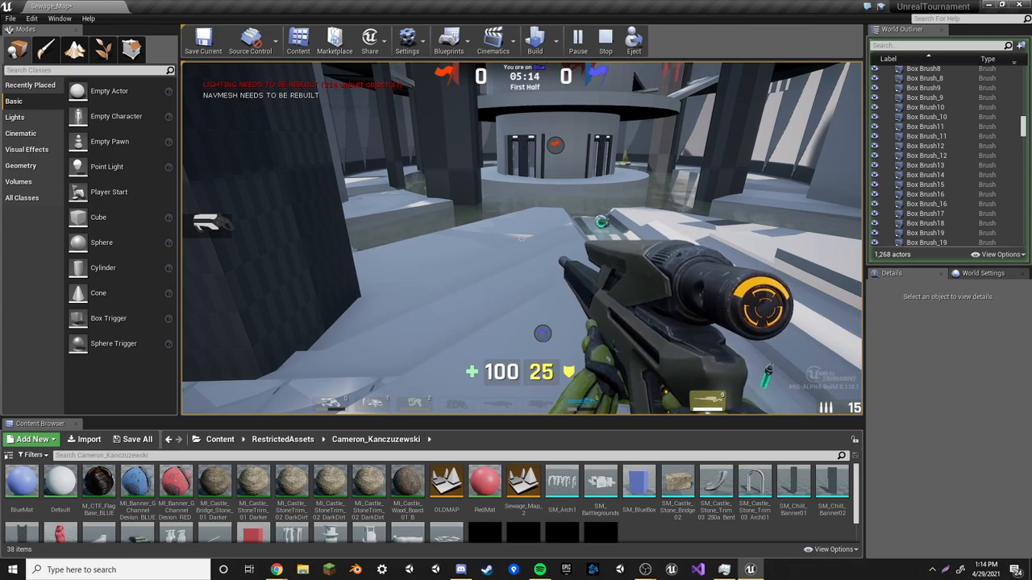
{"action": "key", "text": "w"}
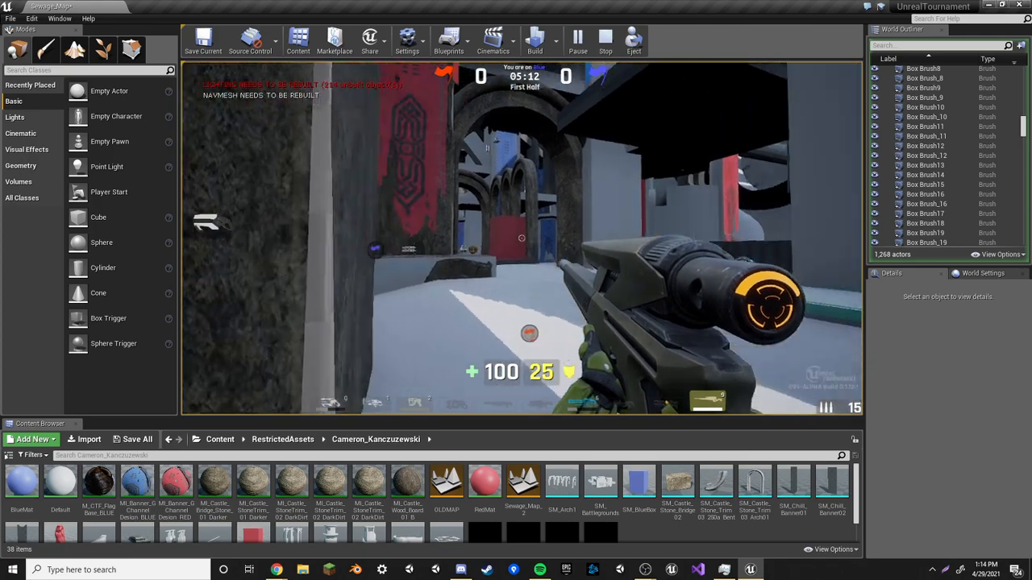
{"action": "key", "text": "w"}
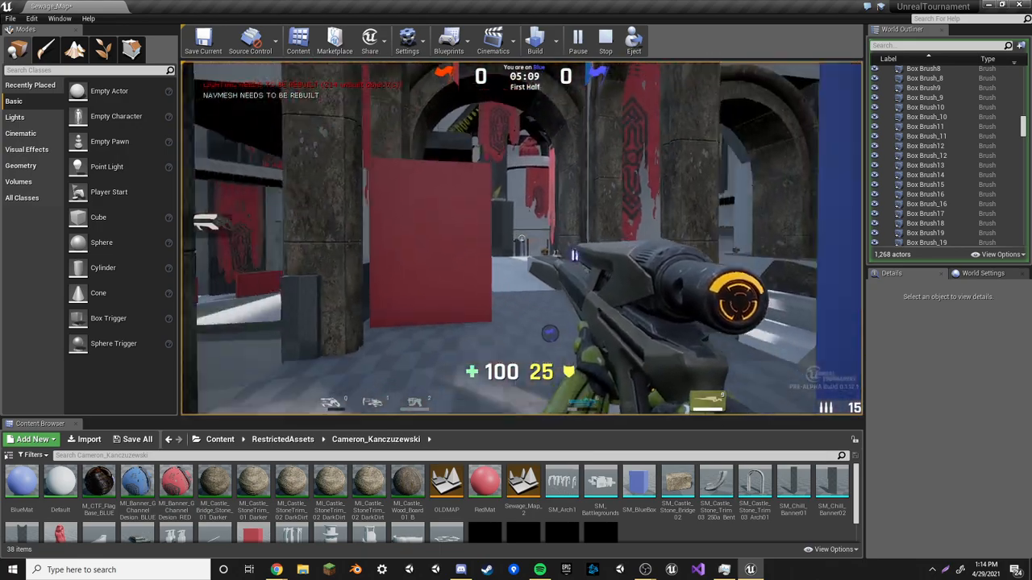
Aim through the sniper scope down the corridor, step back and fire
{"action": "right_click", "coordinate": [522, 239]}
{"action": "key", "text": "s"}
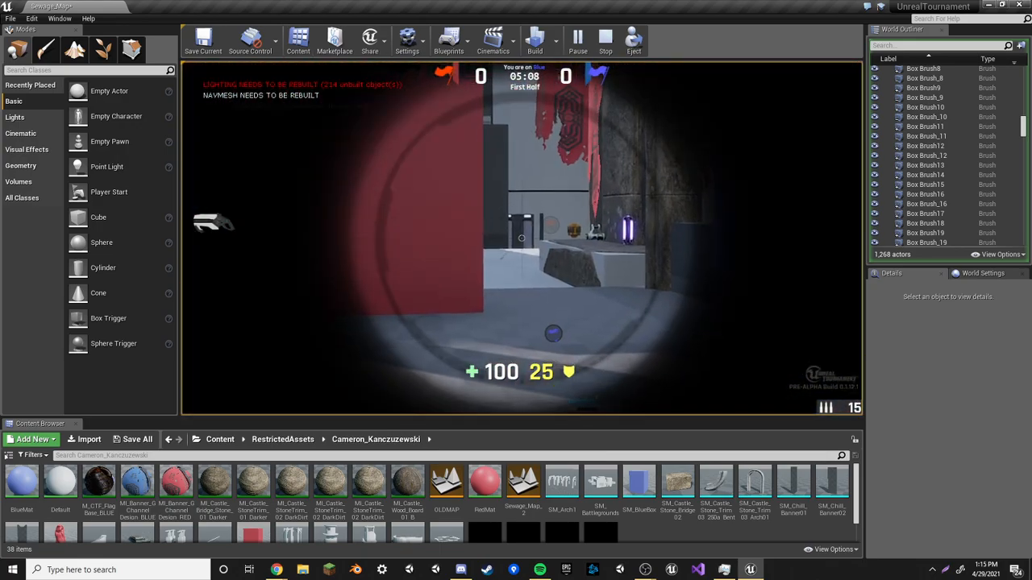
{"action": "left_click", "coordinate": [521, 238]}
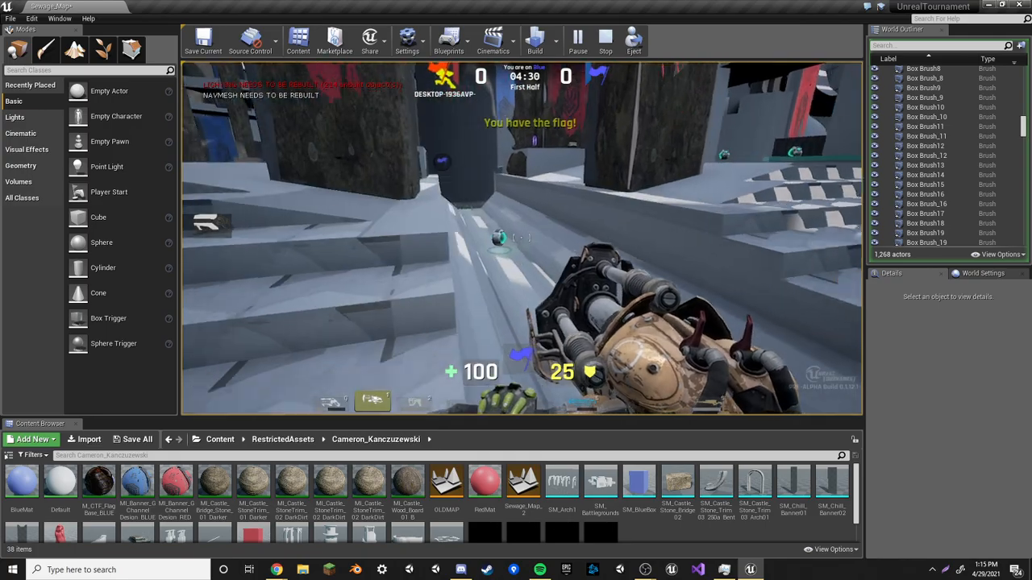
Carry the captured flag along the corridors back into the home base to score
{"action": "key", "text": "w"}
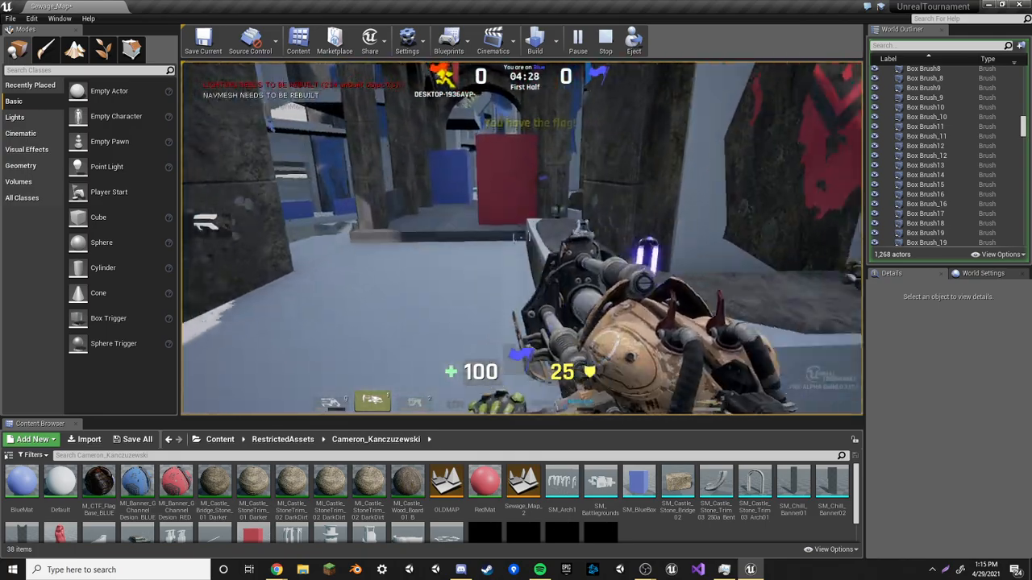
{"action": "key", "text": "w"}
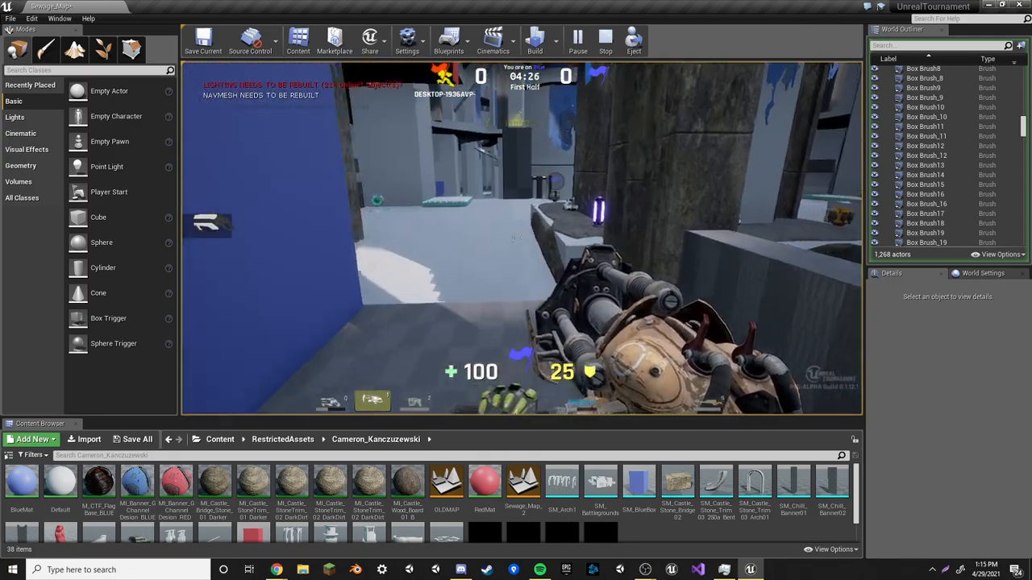
{"action": "key", "text": "w"}
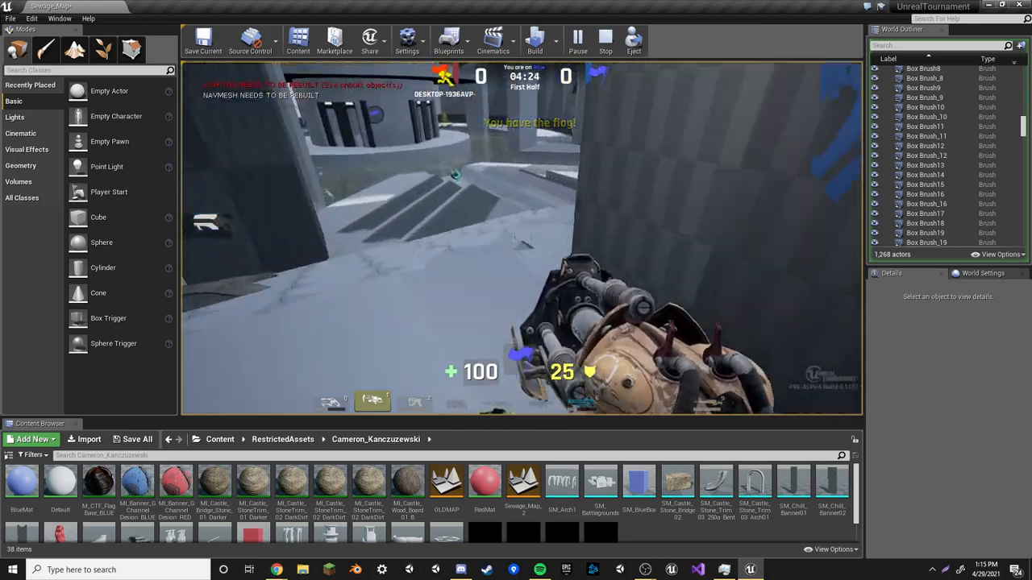
{"action": "key", "text": "w"}
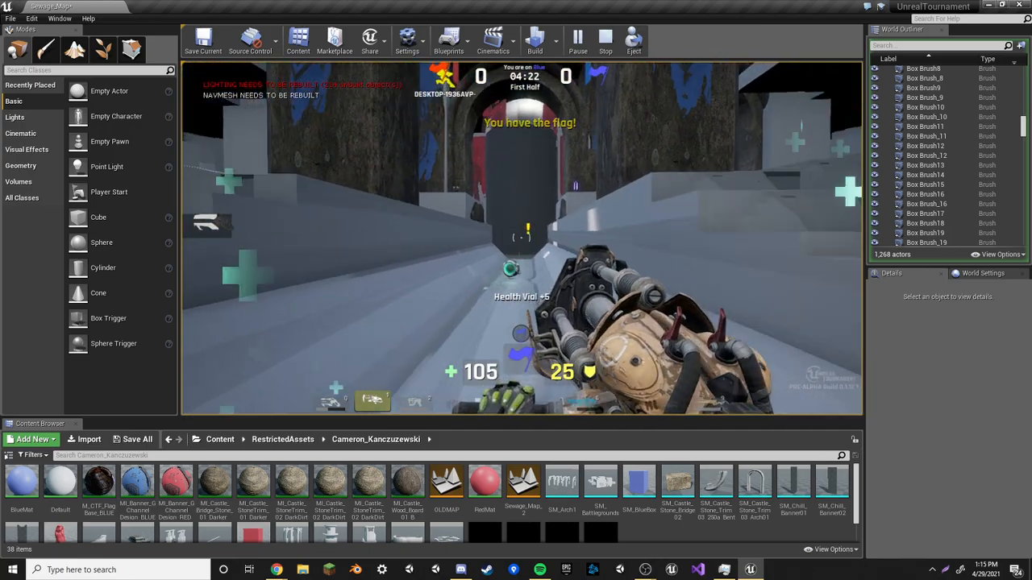
{"action": "key", "text": "w"}
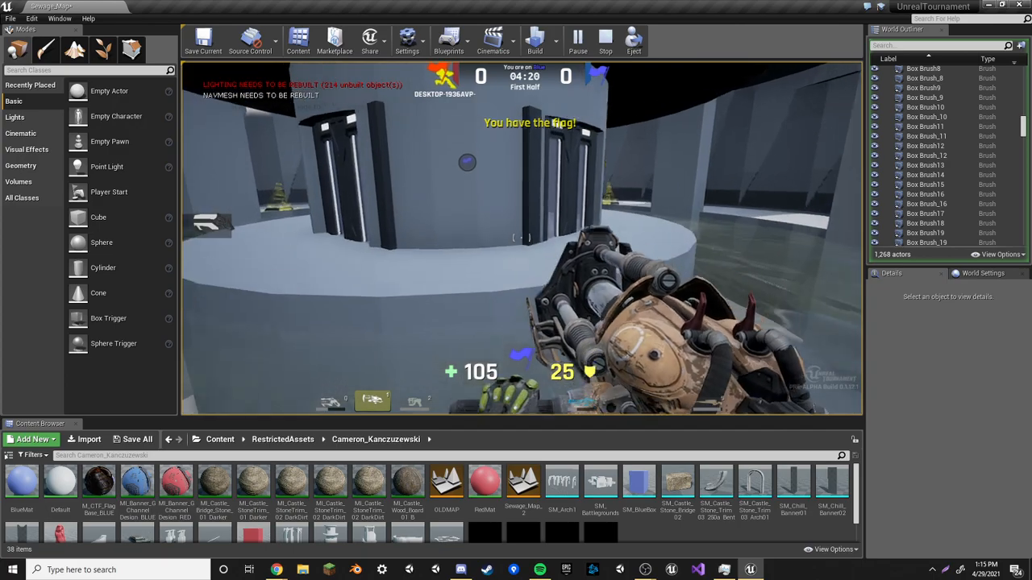
{"action": "key", "text": "w"}
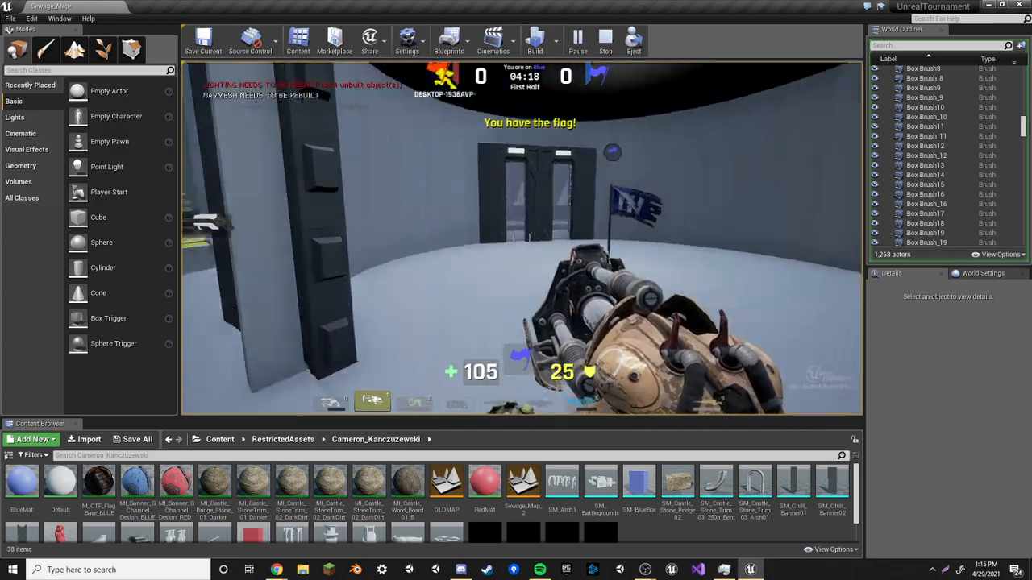
{"action": "key", "text": "w"}
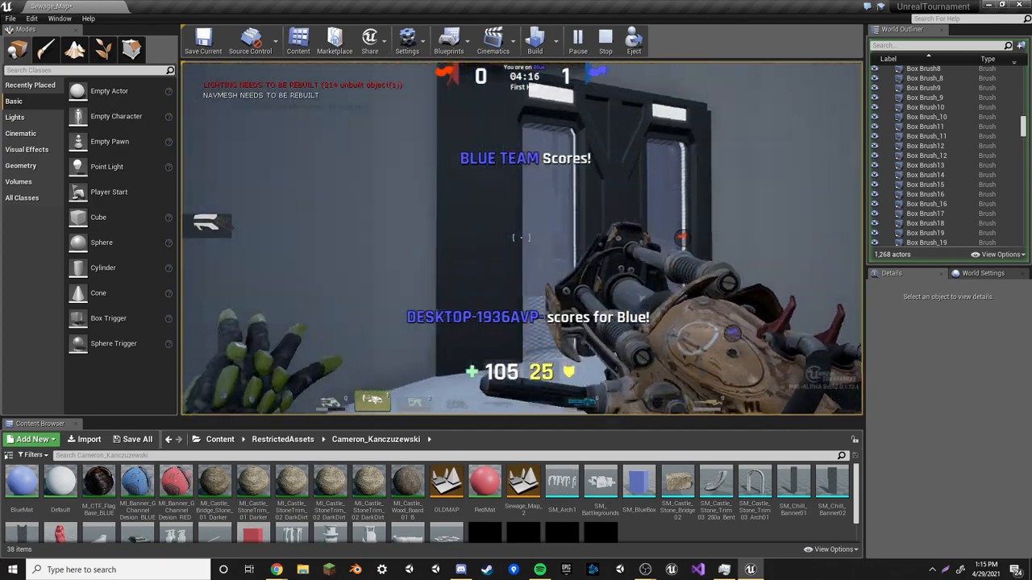
Cycle weapons to the Stinger Minigun, then stop the play session
{"action": "key", "text": "2"}
{"action": "key", "text": "w"}
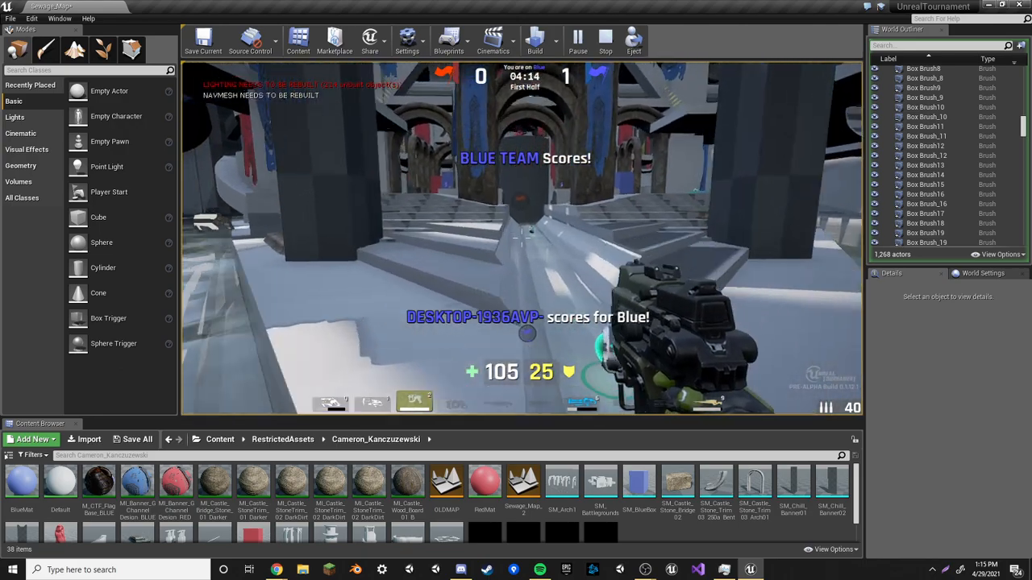
{"action": "key", "text": "w"}
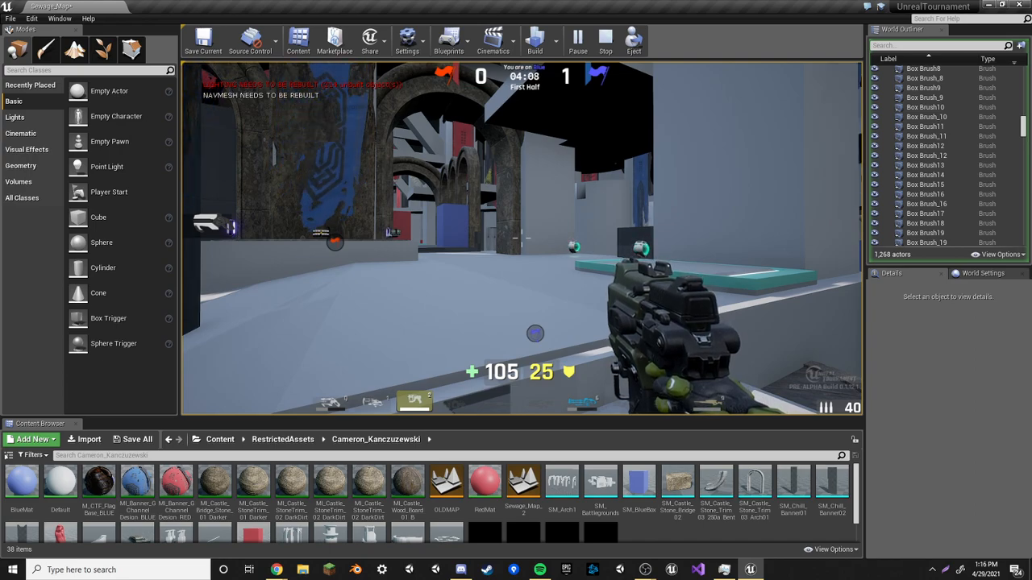
{"action": "key", "text": "6"}
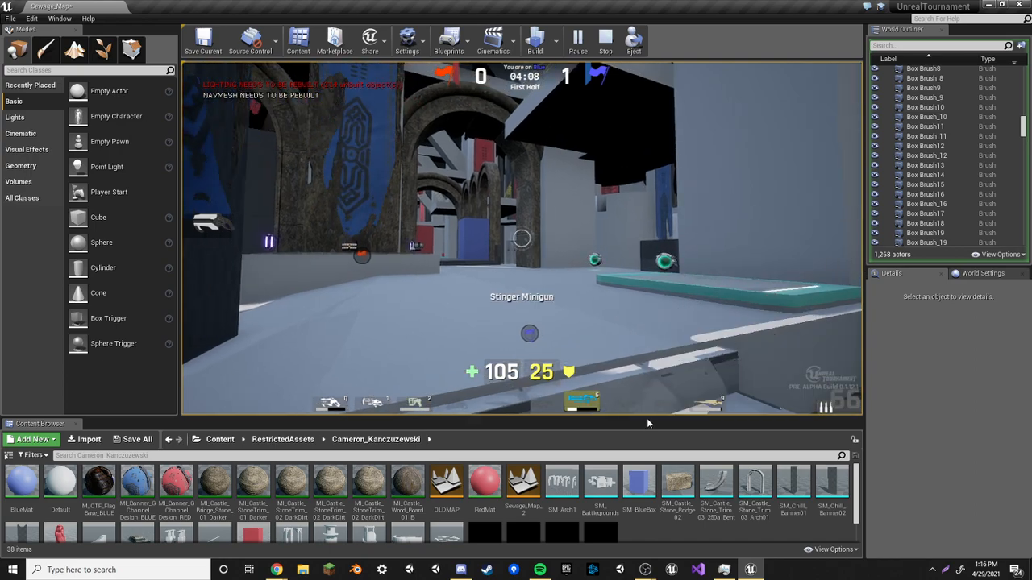
{"action": "key", "text": "Escape"}
Enlarge the content browser and open the UTBlueFlag blueprint to view its flag mesh, then close it
{"action": "left_click_drag", "start_coordinate": [651, 417], "coordinate": [651, 300]}
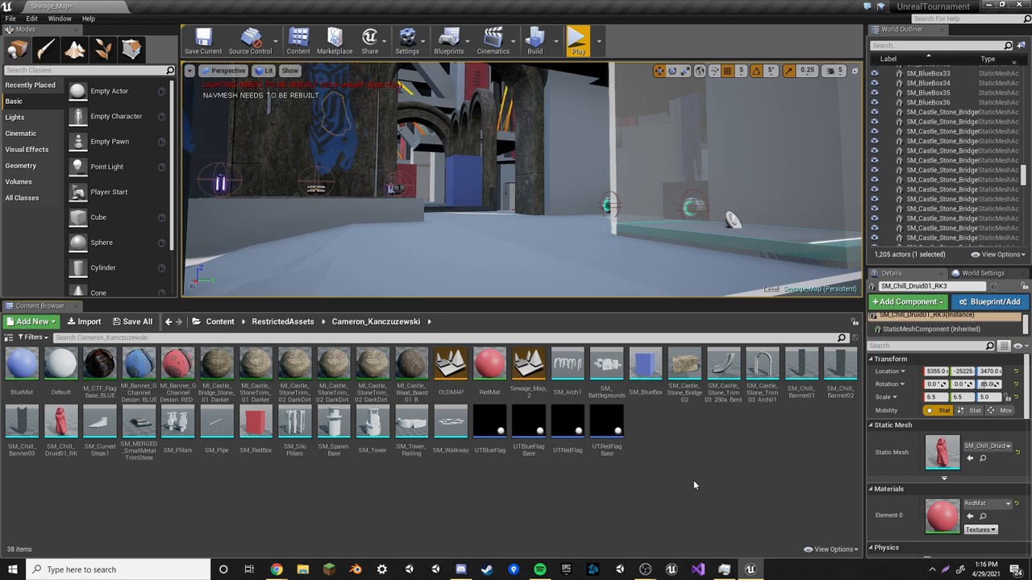
{"action": "double_click", "coordinate": [489, 423]}
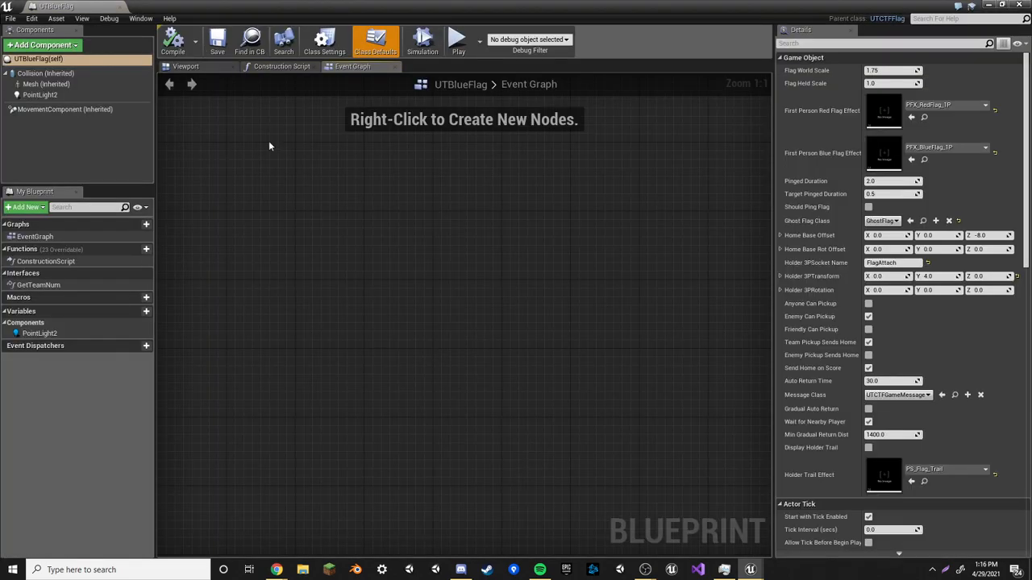
{"action": "left_click", "coordinate": [186, 66]}
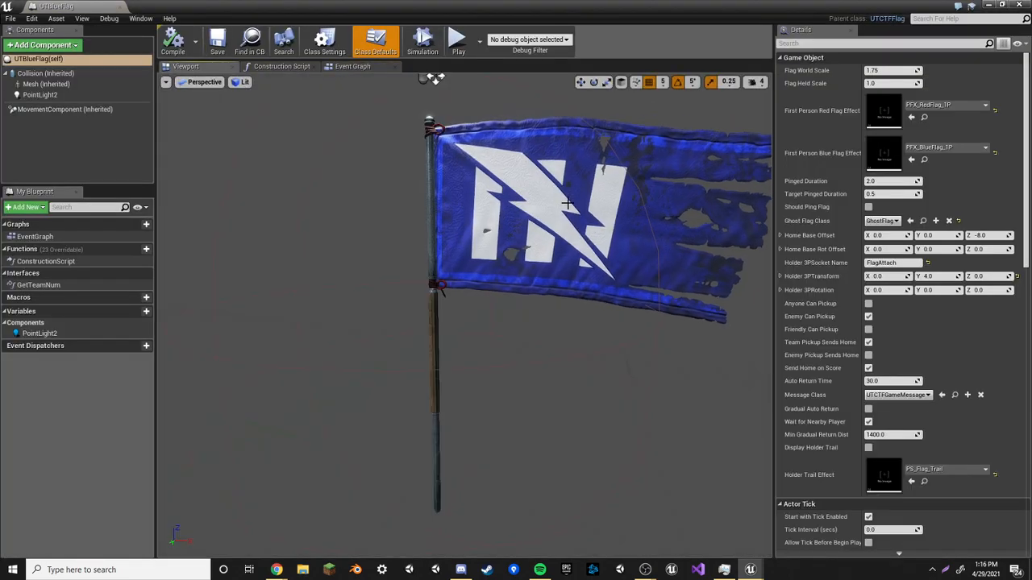
{"action": "left_click", "coordinate": [120, 7]}
Open the UTBlueFlagBase and UTRedFlag blueprints in turn to review them, closing each
{"action": "left_click", "coordinate": [568, 504]}
{"action": "left_click", "coordinate": [542, 428]}
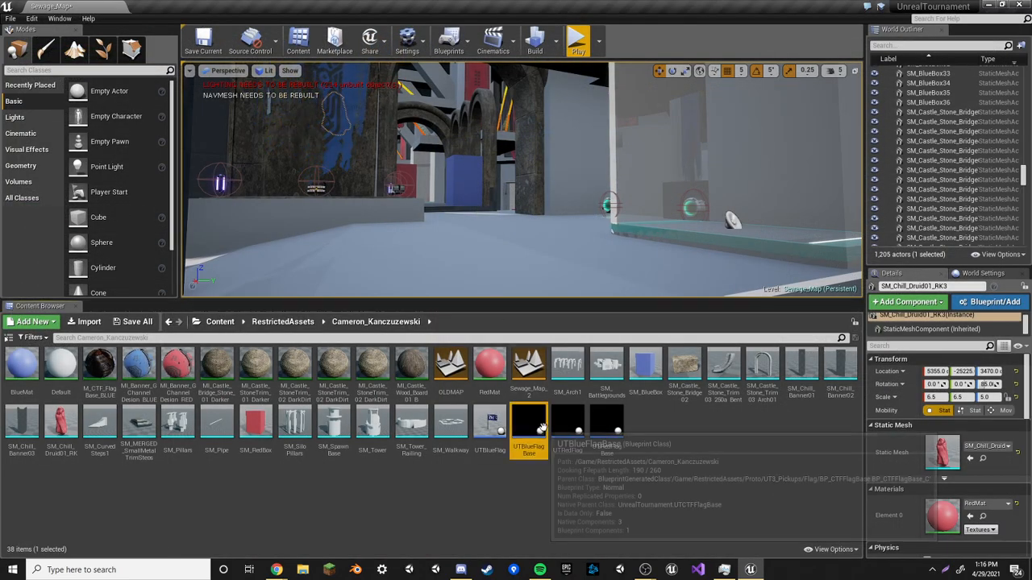
{"action": "double_click", "coordinate": [542, 428]}
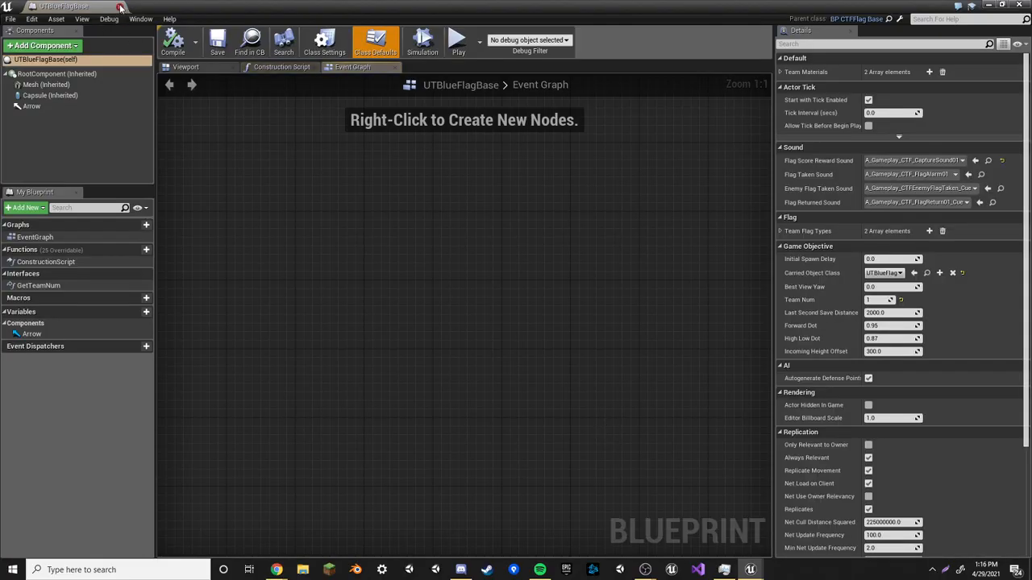
{"action": "left_click", "coordinate": [120, 6]}
{"action": "double_click", "coordinate": [568, 423]}
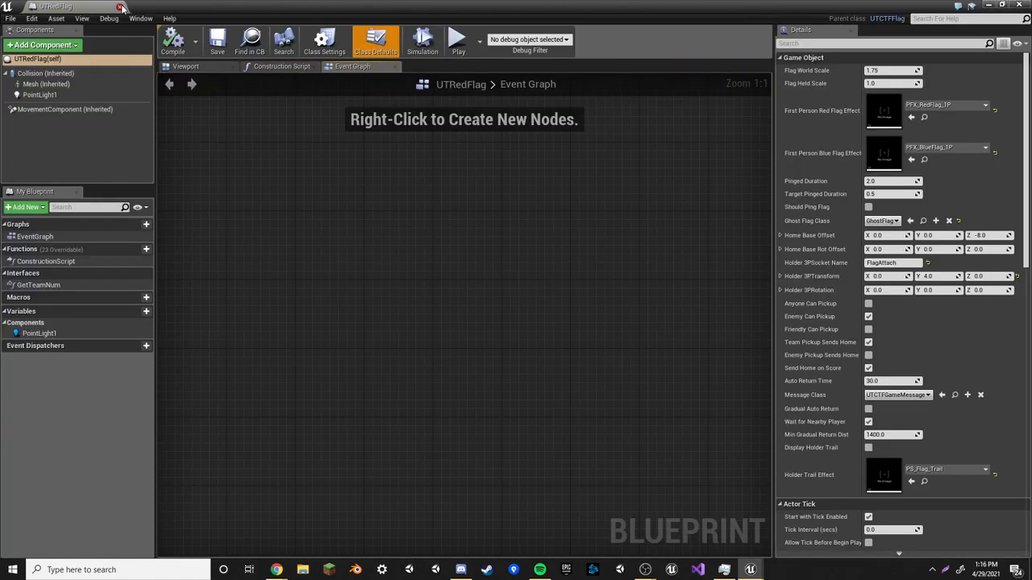
{"action": "left_click", "coordinate": [120, 6]}
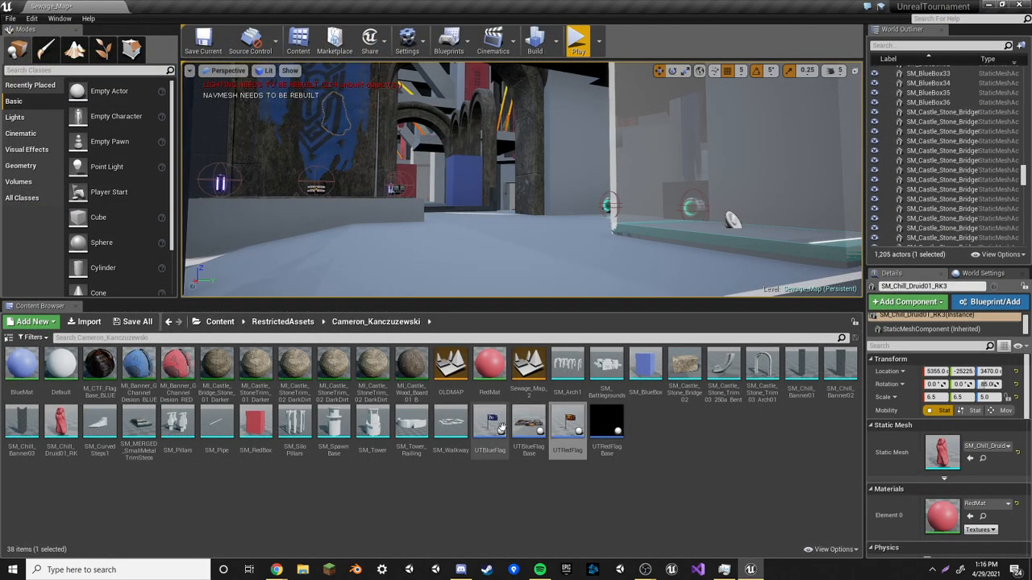
Open the UTRedFlagBase blueprint, review its event graph and base mesh, then close it
{"action": "double_click", "coordinate": [606, 429]}
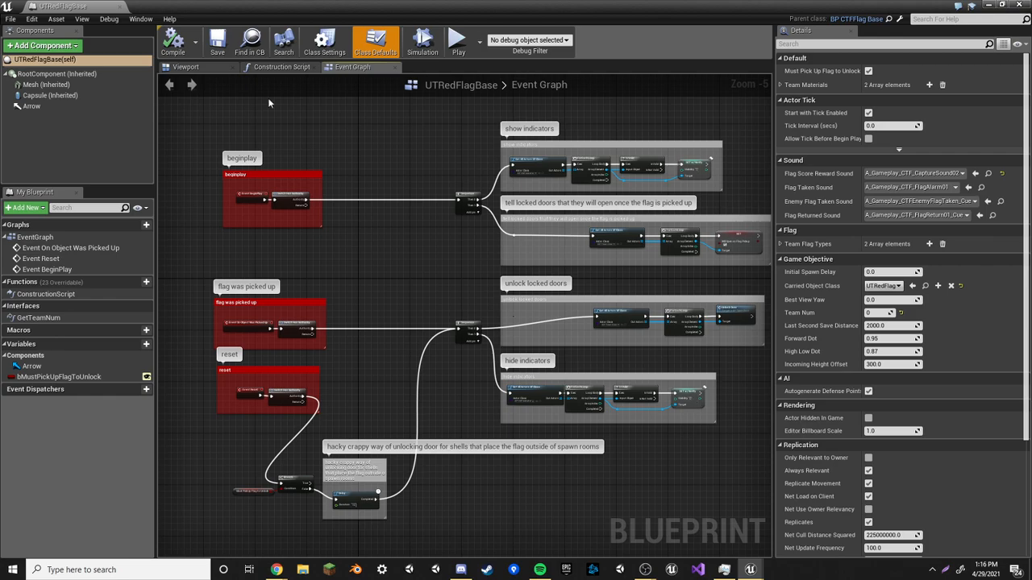
{"action": "left_click", "coordinate": [202, 67]}
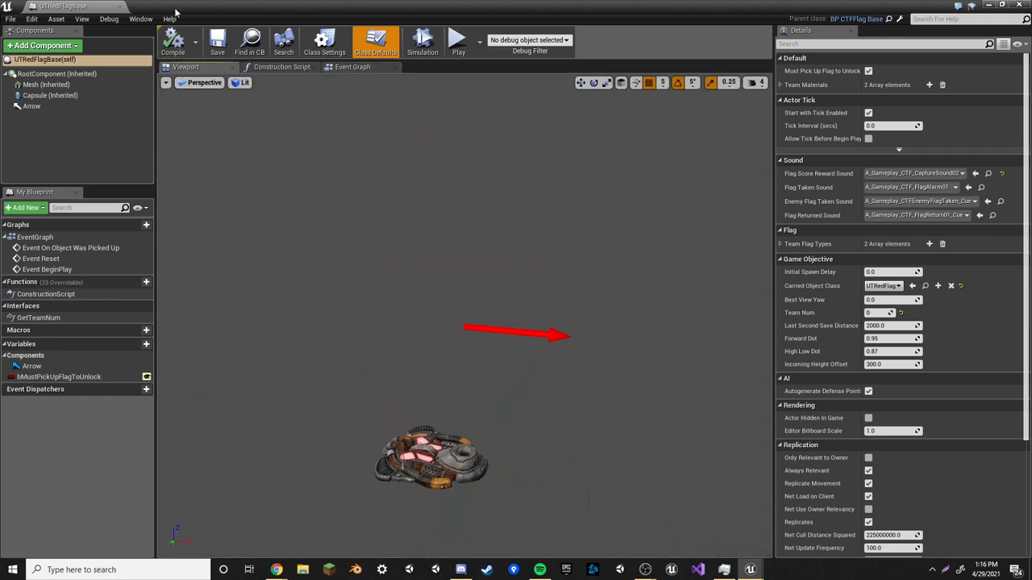
{"action": "left_click", "coordinate": [120, 7]}
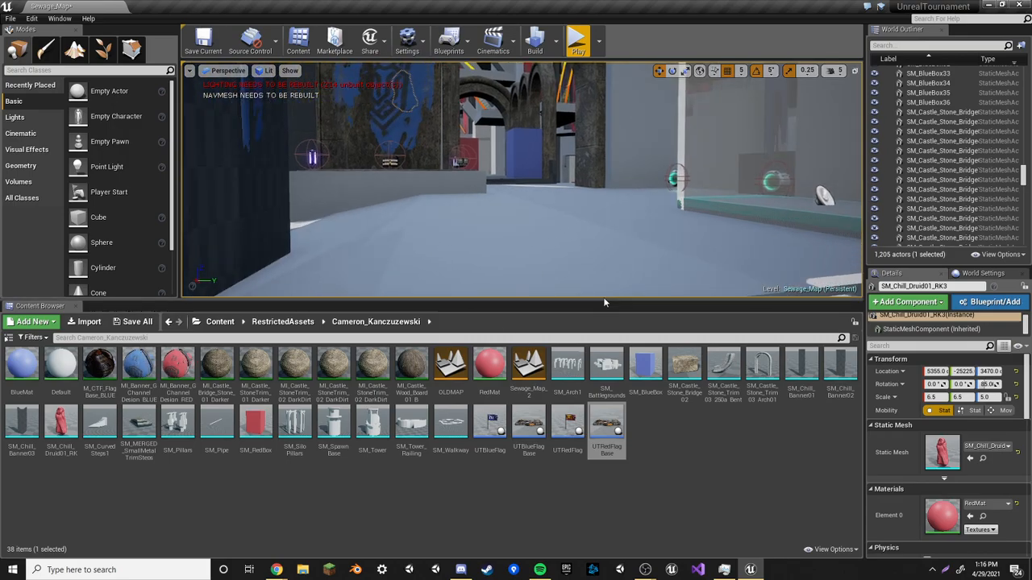
Resize the viewport and fly up into the statue tower, selecting the curved stone trim pieces
{"action": "left_click_drag", "start_coordinate": [542, 299], "coordinate": [542, 386]}
{"action": "right_click_drag", "start_coordinate": [522, 222], "coordinate": [558, 215]}
{"action": "key", "text": "w"}
{"action": "left_click", "coordinate": [493, 242]}
{"action": "left_click", "coordinate": [681, 182]}
{"action": "right_click_drag", "start_coordinate": [681, 181], "coordinate": [717, 186]}
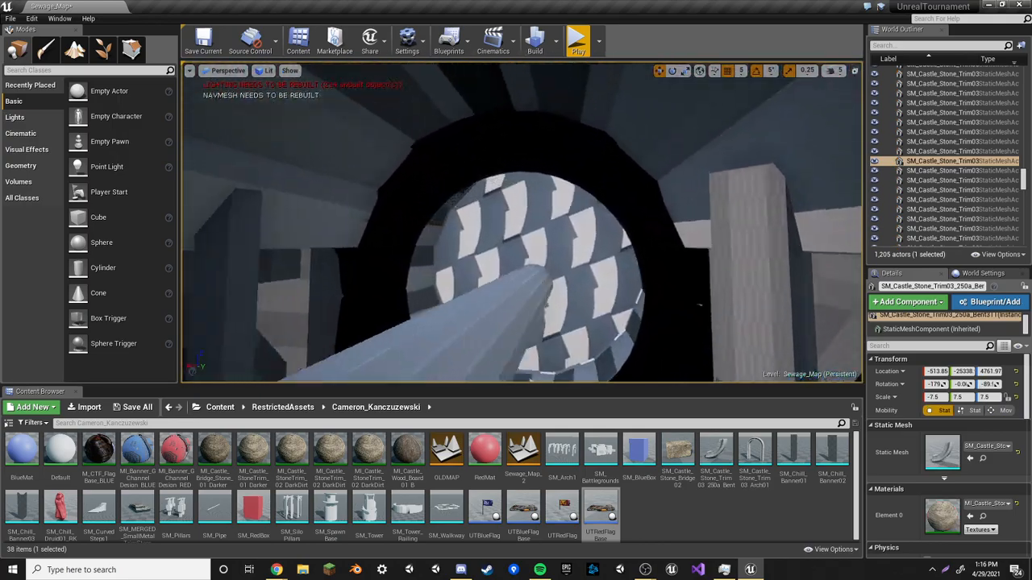
{"action": "left_click", "coordinate": [689, 153]}
{"action": "right_click_drag", "start_coordinate": [690, 153], "coordinate": [693, 155]}
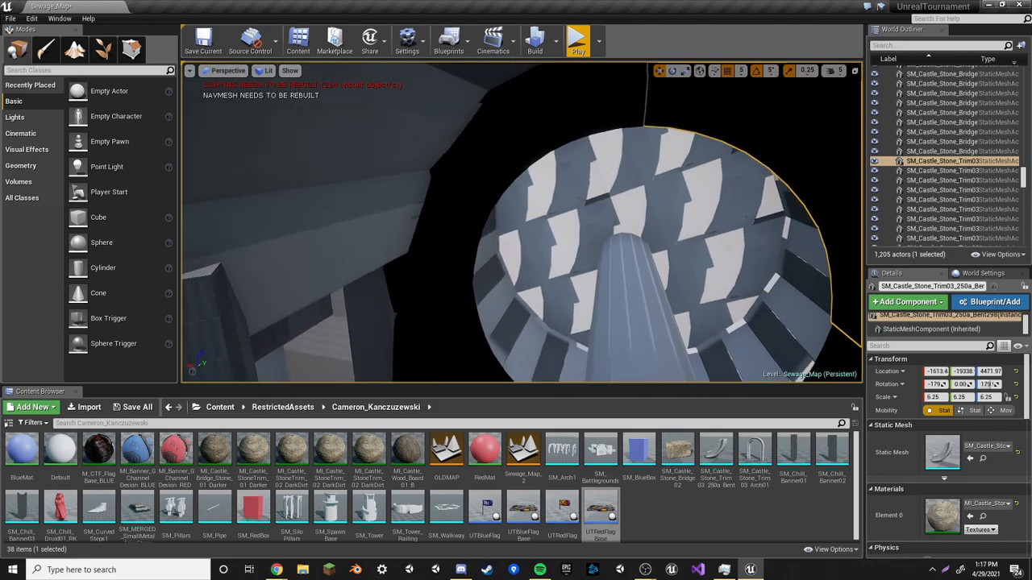
Select and inspect the stone trim rings stacked around the tower's column
{"action": "left_click", "coordinate": [565, 150]}
{"action": "right_click_drag", "start_coordinate": [565, 151], "coordinate": [569, 154]}
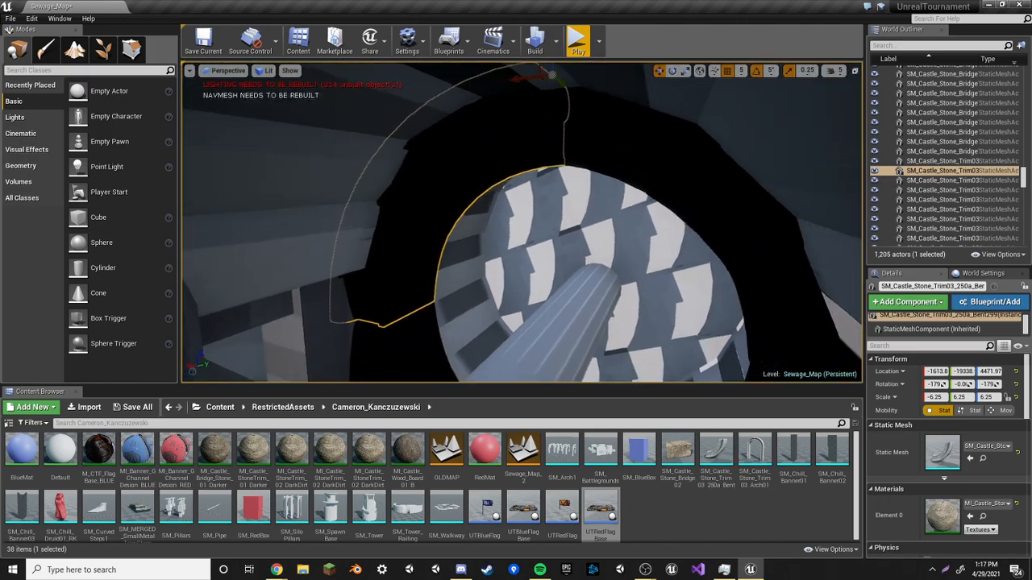
{"action": "left_click", "coordinate": [639, 184]}
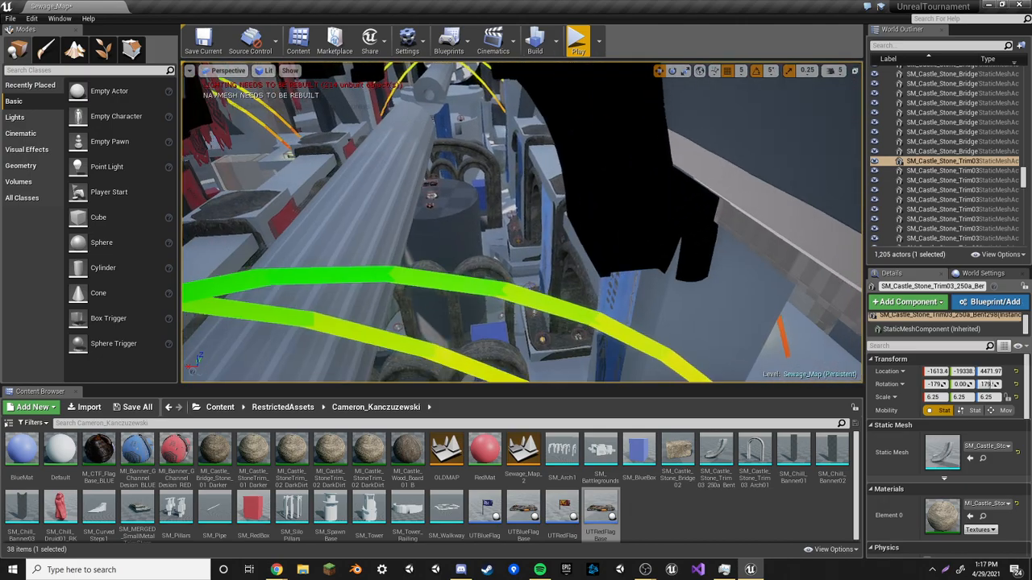
{"action": "left_click", "coordinate": [628, 179]}
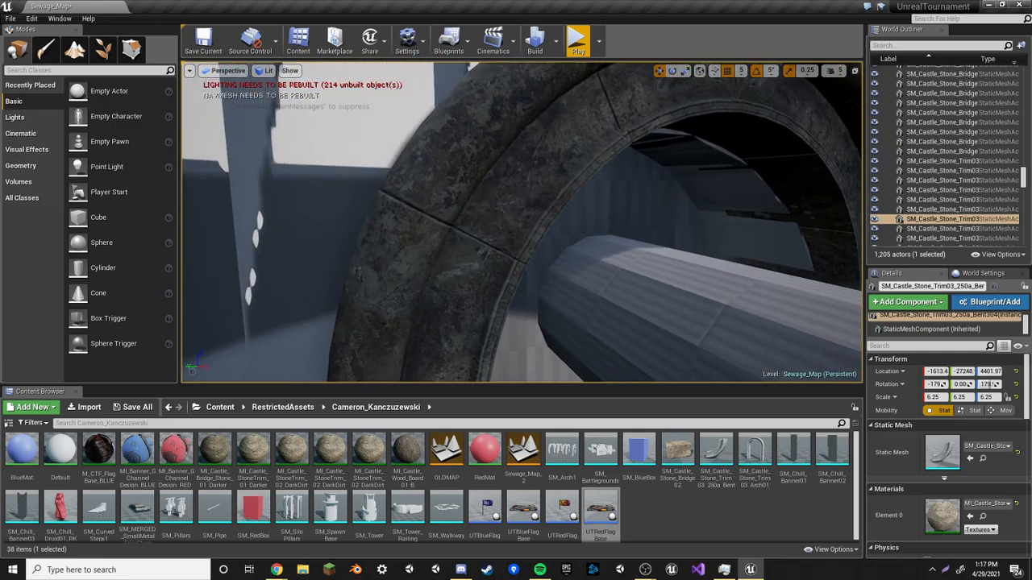
{"action": "left_click", "coordinate": [516, 187]}
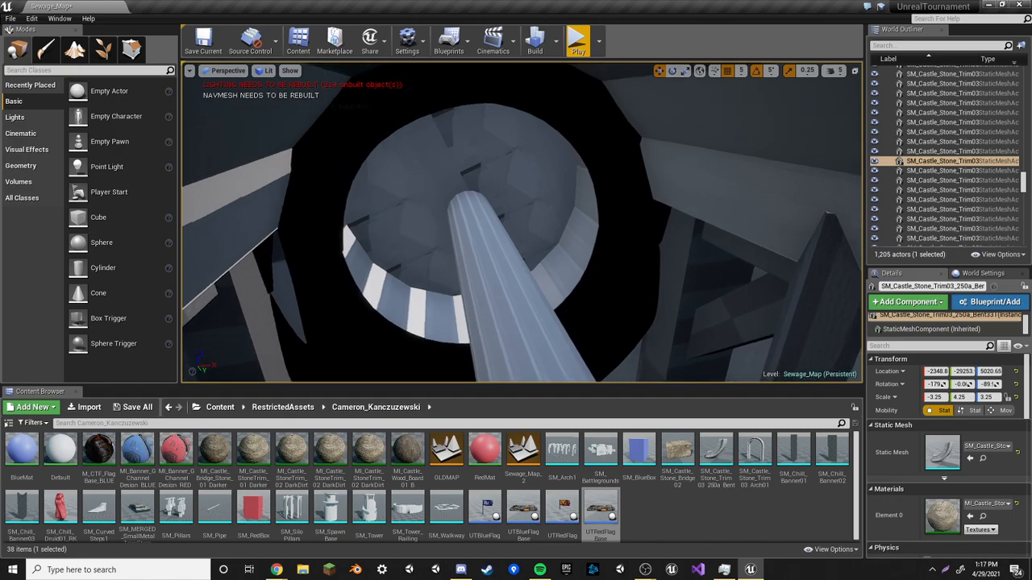
Inspect the tower's upper ring from below and the bent trim arches over the bannered corridor
{"action": "left_click", "coordinate": [637, 168]}
{"action": "left_click", "coordinate": [646, 179]}
{"action": "left_click", "coordinate": [452, 262]}
{"action": "right_click_drag", "start_coordinate": [452, 262], "coordinate": [266, 262]}
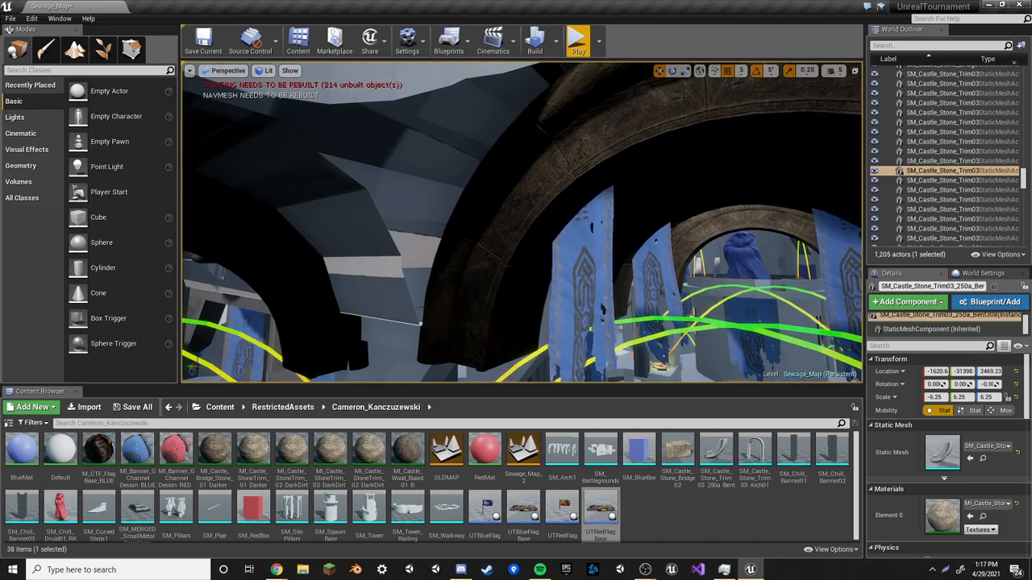
{"action": "left_click", "coordinate": [501, 217]}
{"action": "right_click_drag", "start_coordinate": [501, 218], "coordinate": [451, 212]}
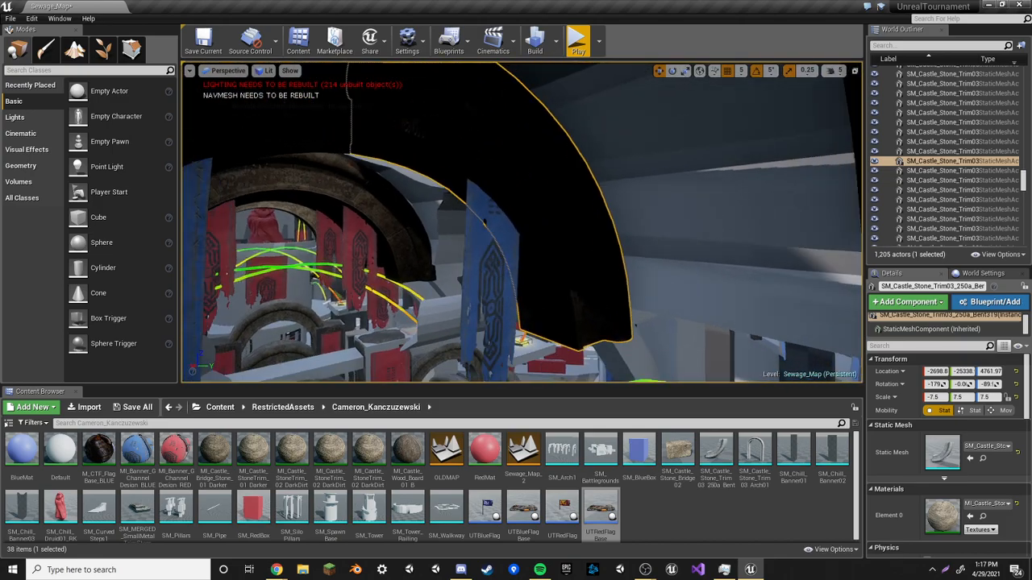